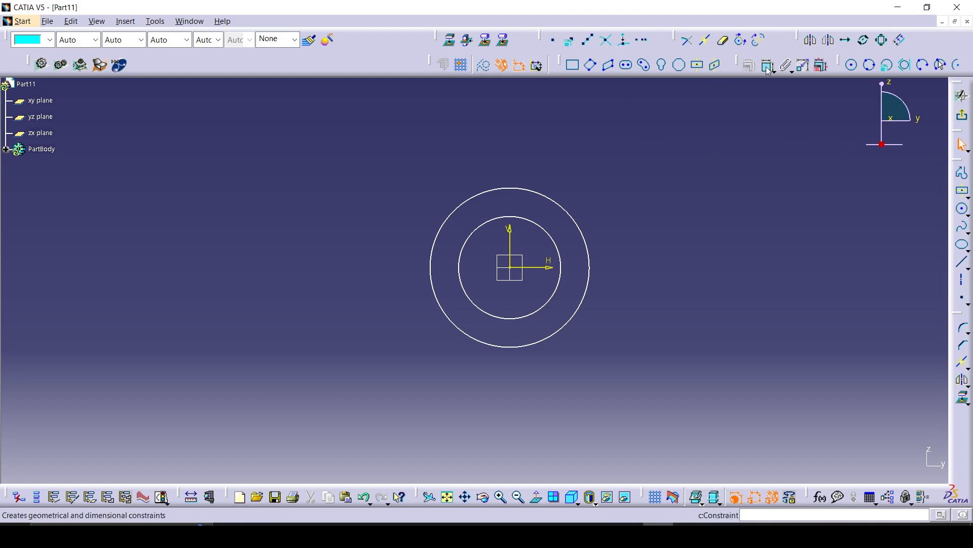
Dimension the inner circle's diameter as 60 mm.
left_click(553, 239)
left_click(702, 213)
double_click(701, 213)
type("60")
key("Return")
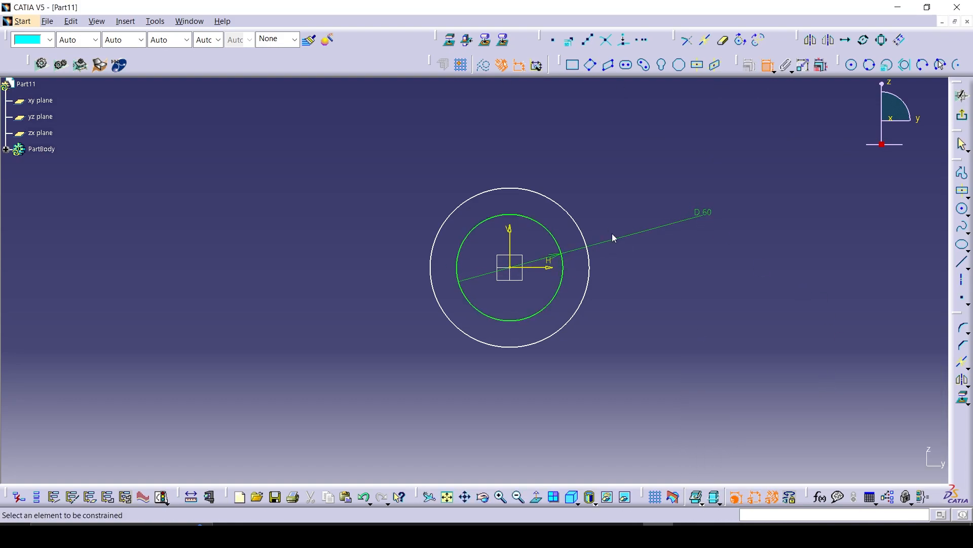
Dimension the outer circle's diameter and set it to 90 mm.
left_click(566, 211)
left_click(619, 156)
double_click(615, 152)
type("70")
key("Return")
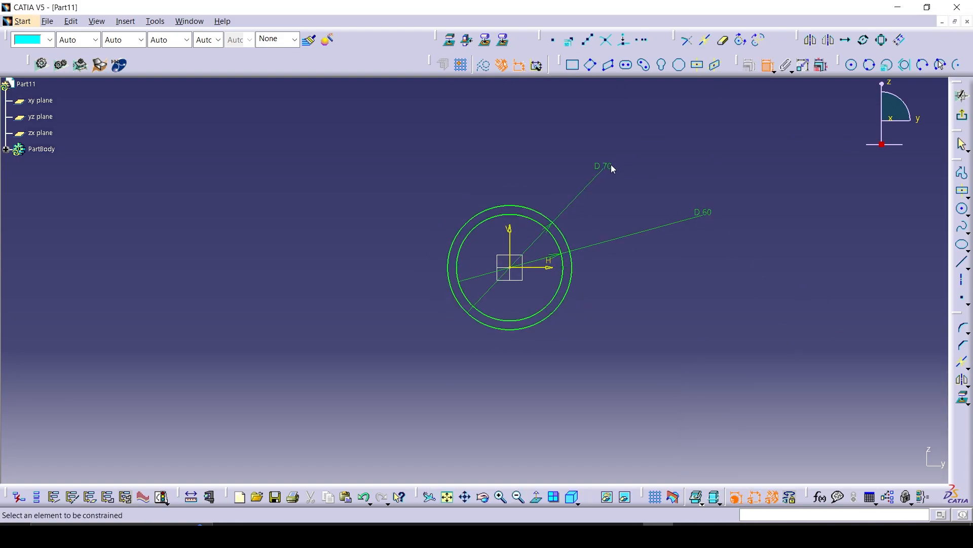
double_click(604, 166)
type("90")
key("Return")
Sketch a horizontal bar profile about 13.6 mm tall below the horizontal axis, reaching about 258 mm left and about 74 mm right of the circles' centre.
left_click(962, 173)
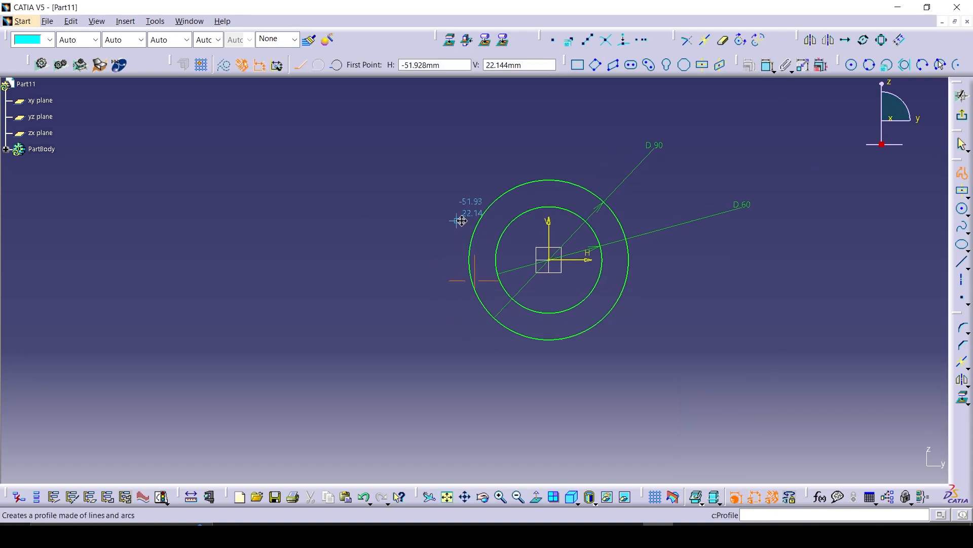
left_click(479, 254)
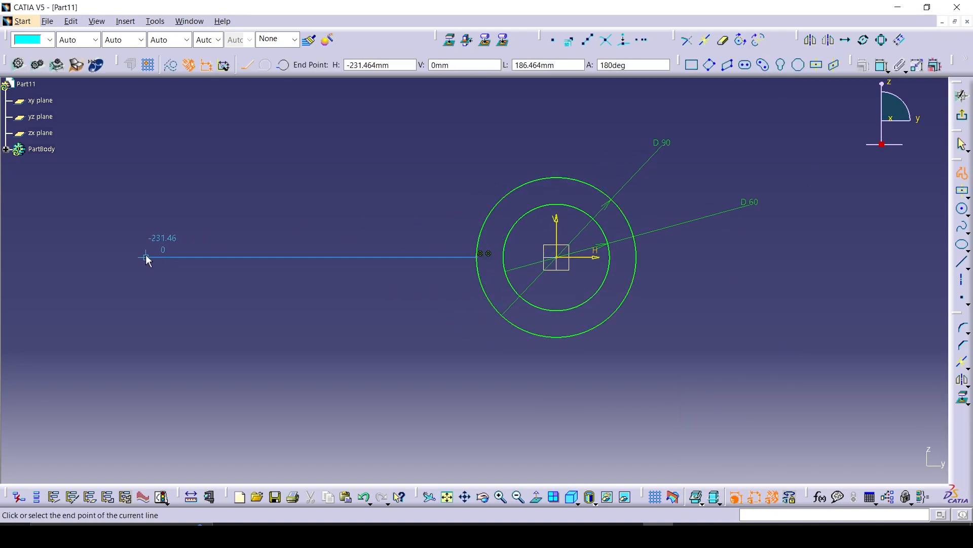
left_click(99, 257)
left_click(99, 281)
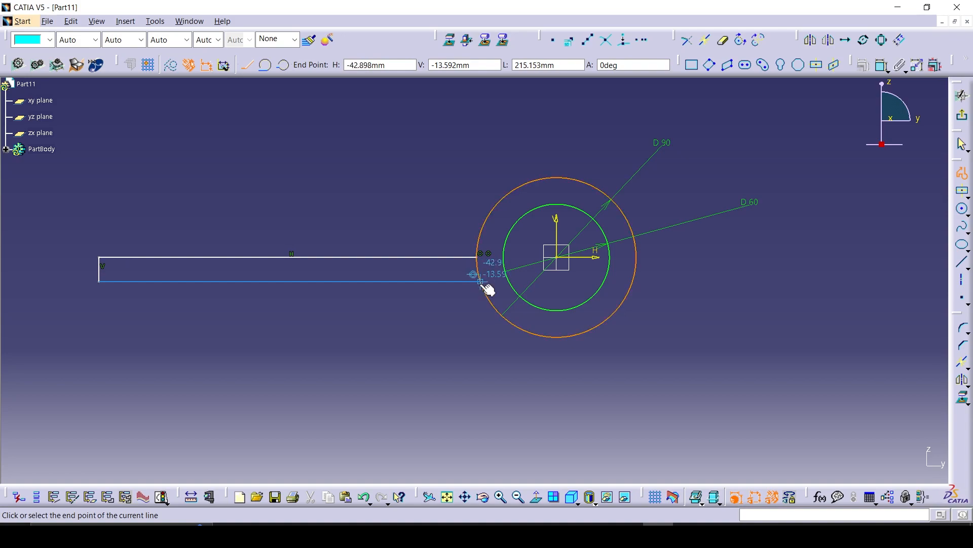
left_click(510, 281)
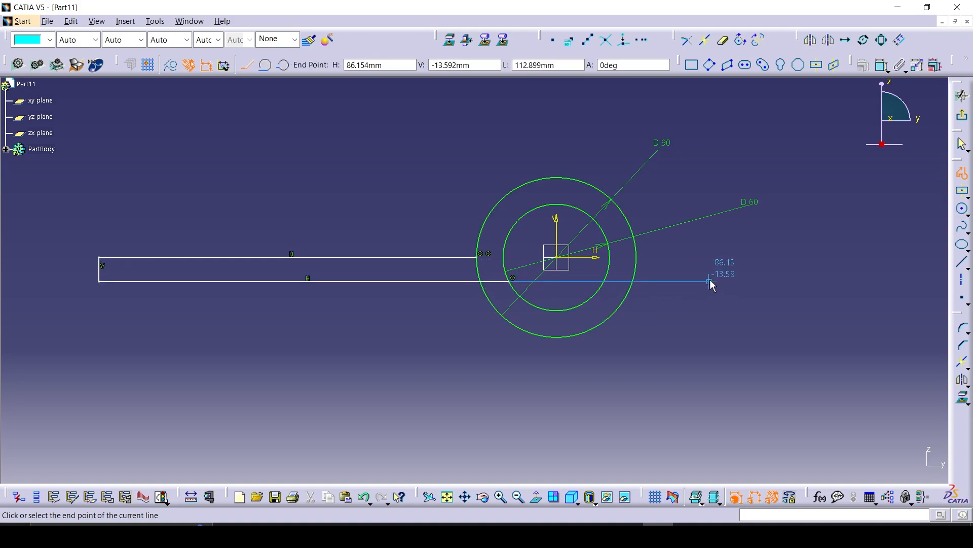
left_click(688, 282)
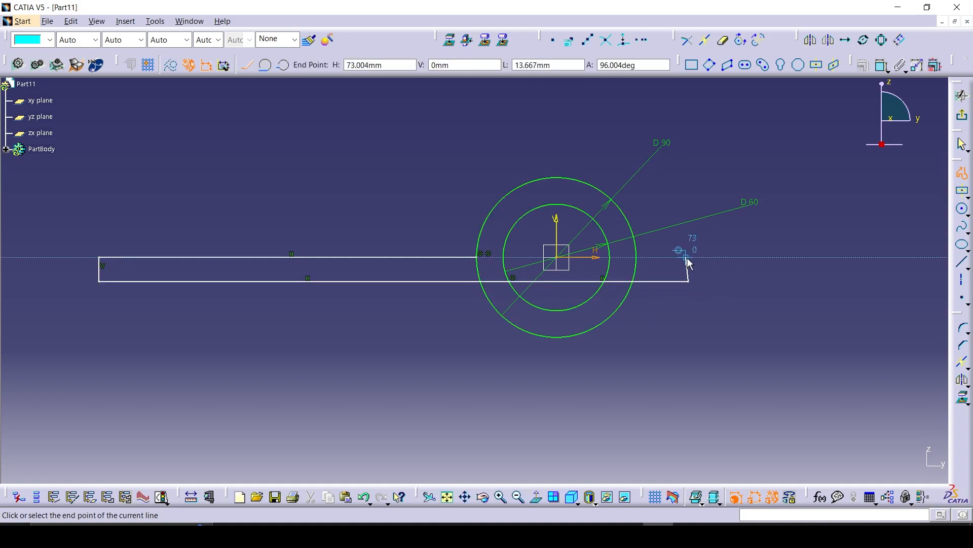
left_click(688, 257)
double_click(613, 252)
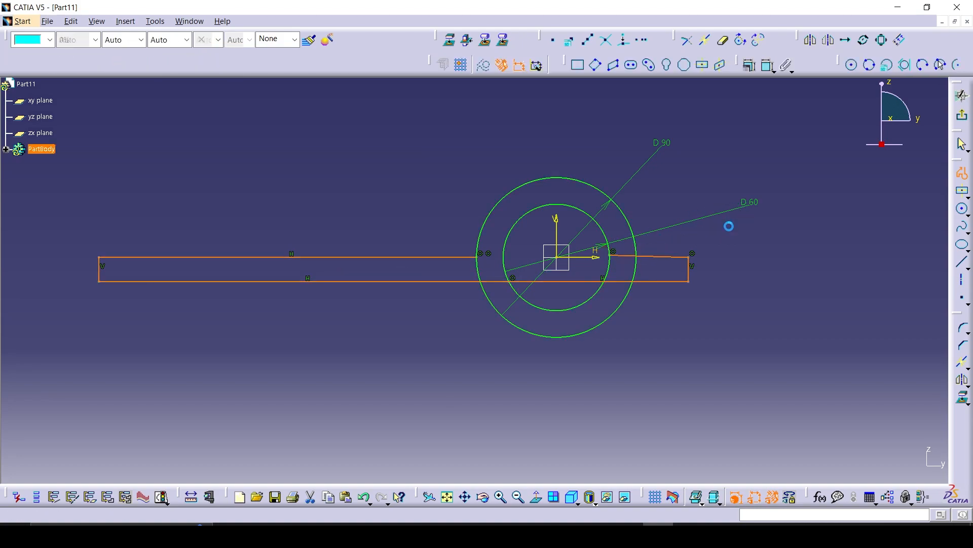
Constrain the profile's short upper line to the right of the centre to be horizontal.
left_click(772, 70)
left_click(772, 147)
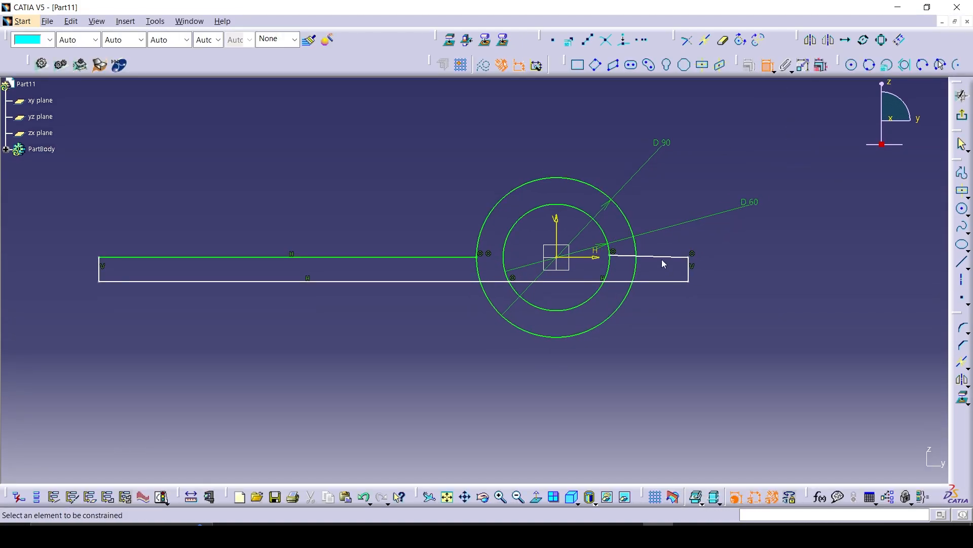
left_click(659, 257)
right_click(663, 260)
key("Escape")
Dimension the height of the profile's right end as 15 mm.
left_click(689, 271)
double_click(768, 272)
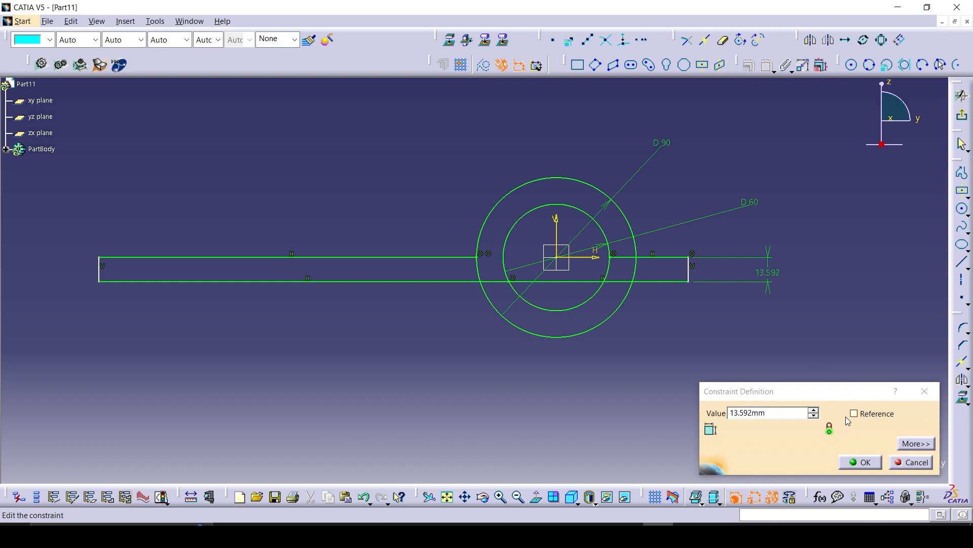
type("15")
key("Return")
Dimension the distance from the profile's right end to the vertical axis as 75 mm.
left_click(688, 271)
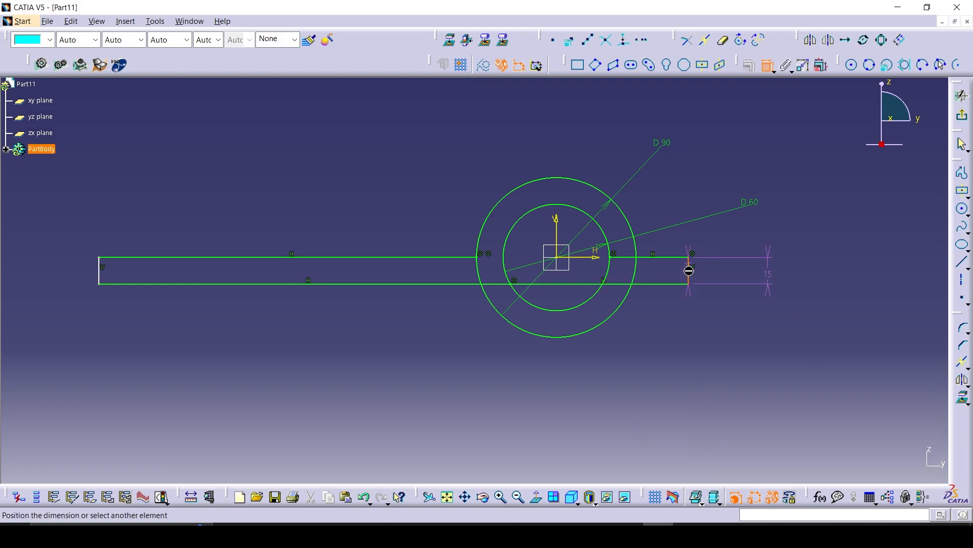
left_click(558, 237)
double_click(564, 103)
type("75")
key("Return")
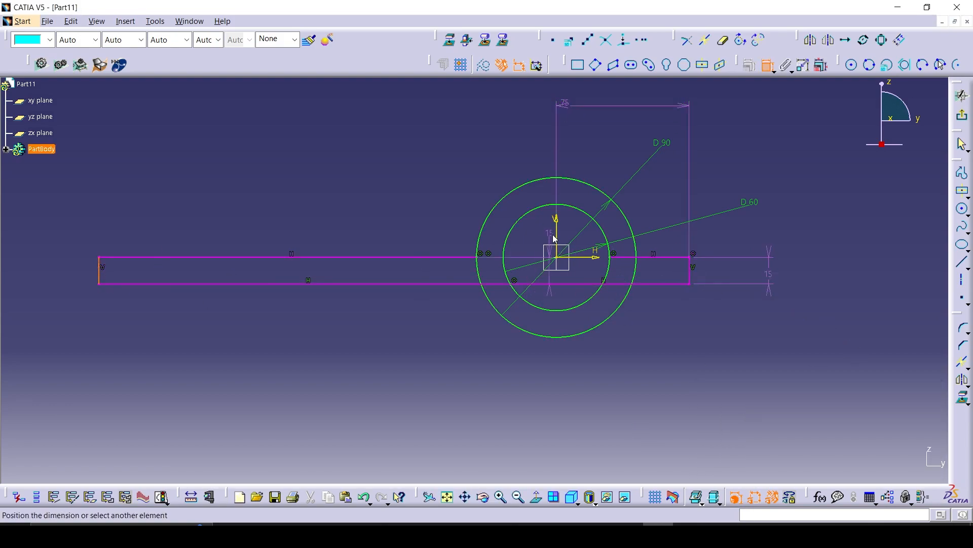
Dimension the distance from the profile's left end to the vertical axis as 250 mm.
left_click(99, 269)
left_click(496, 138)
double_click(493, 136)
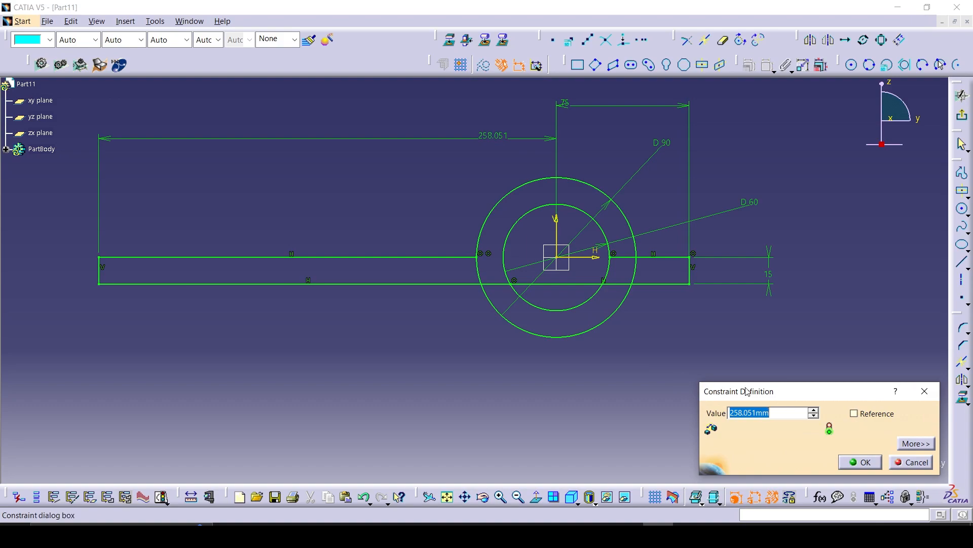
type("250")
key("Return")
Trim away both circles' arcs below the bar and the bar's lower line inside the inner circle with Quick Trim.
mouse_move(758, 387)
middle_mouse_down("ctrl")
mouse_move(730, 120)
mouse_move(652, 283)
mouse_move(726, 143)
mouse_move(687, 243)
mouse_move(709, 254)
middle_mouse_up("ctrl")
mouse_move(709, 254)
middle_mouse_down()
mouse_move(676, 252)
mouse_move(677, 242)
middle_mouse_up()
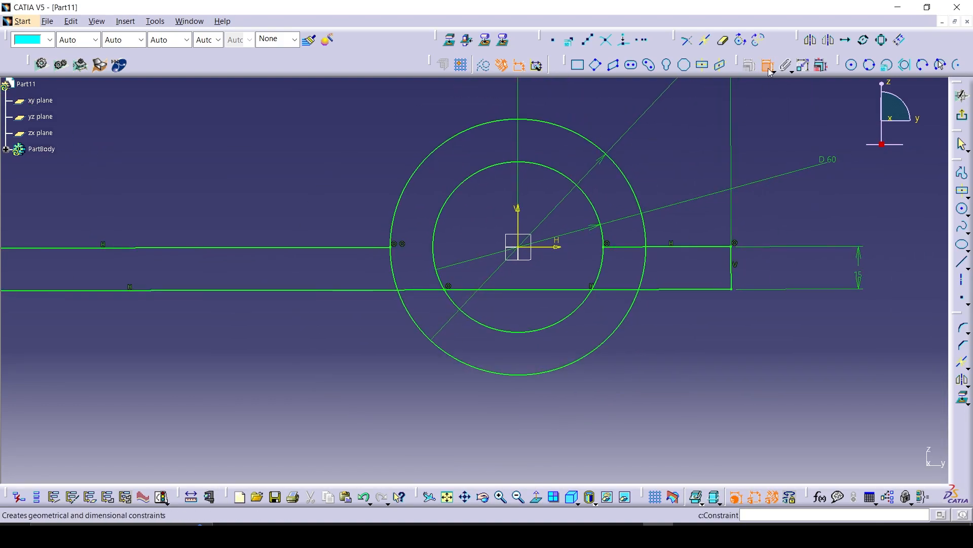
left_click(768, 68)
double_click(724, 40)
left_click(579, 359)
left_click(552, 325)
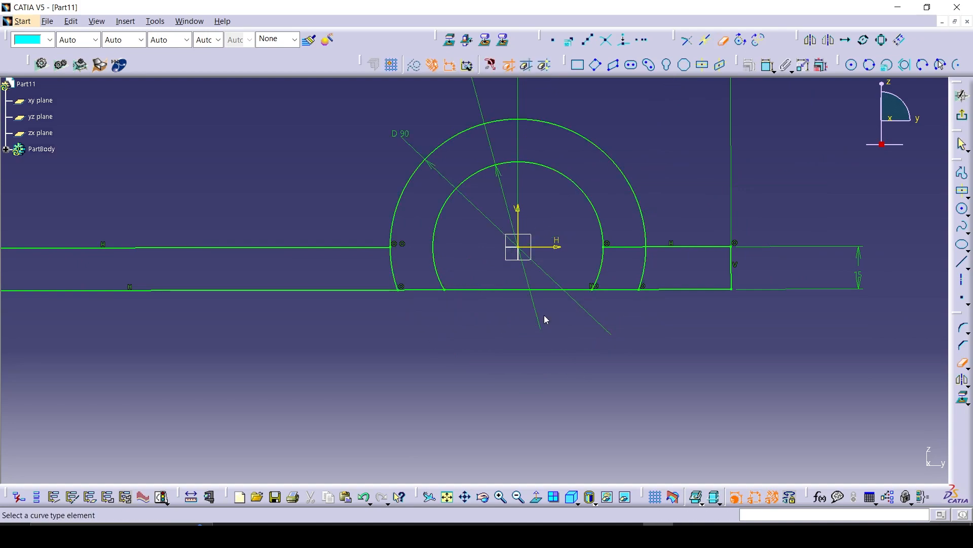
left_click(521, 292)
Add a 15 mm distance constraint between the upper and lower lines of the long left arm.
middle_click_drag(472, 330, 553, 332)
middle_click_drag(553, 333, 606, 310)
left_click(769, 67)
left_click(420, 269)
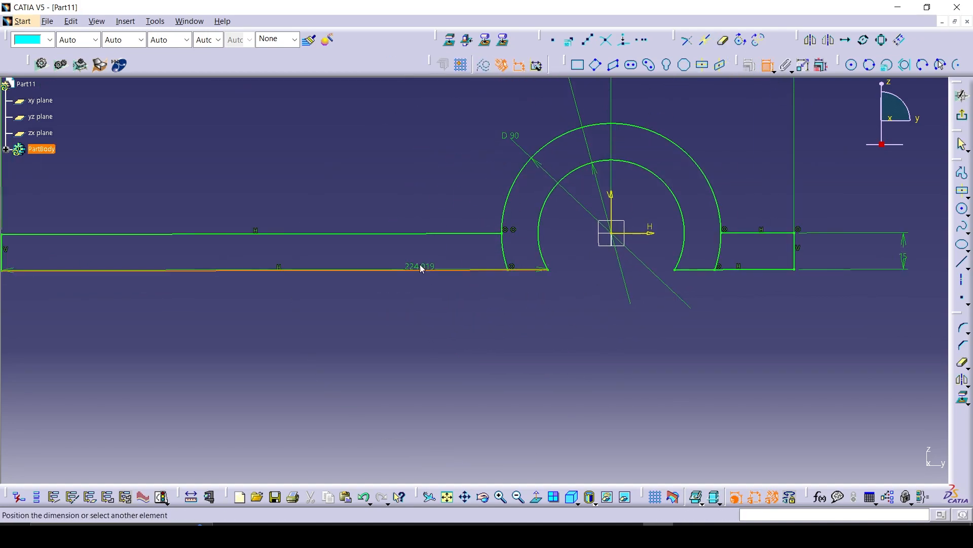
left_click(412, 234)
left_click(409, 242)
Break the outer arc at the two points where the upper lines of the right and left arms meet it.
middle_click_drag(629, 358, 565, 350)
mouse_move(564, 350)
middle_mouse_down("ctrl")
mouse_move(565, 361)
mouse_move(571, 348)
middle_mouse_up("ctrl")
left_click(655, 242)
left_click(666, 227)
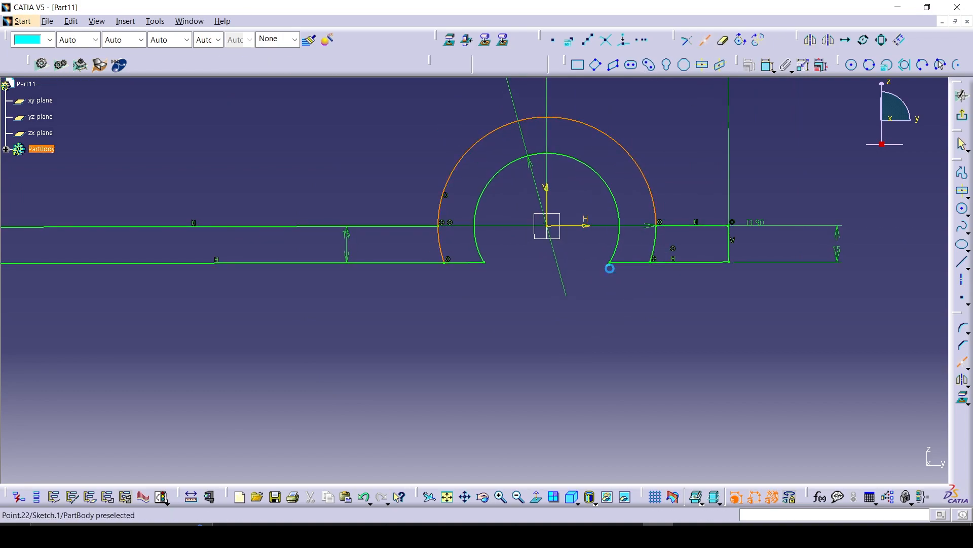
left_click(448, 248)
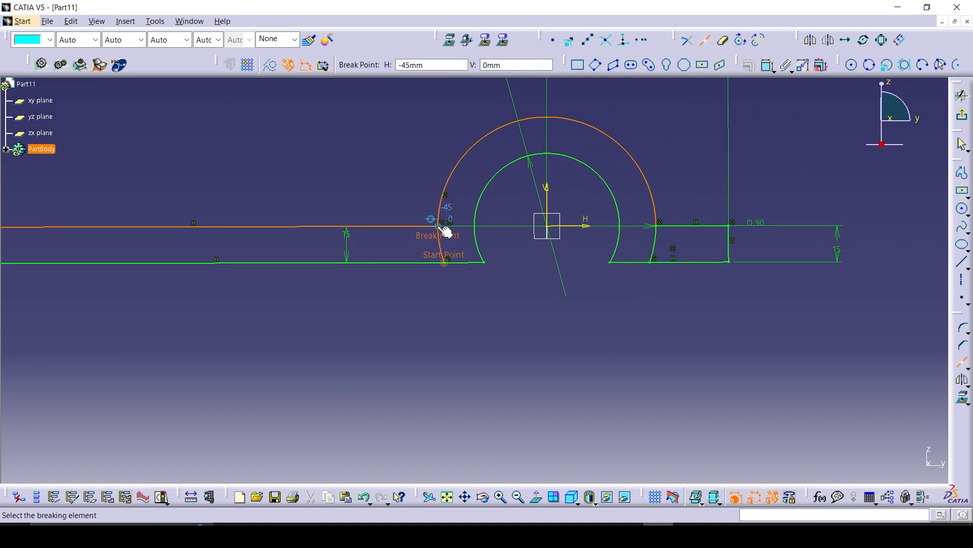
left_click(446, 227)
Try to create a Multi-Pad from the sketch and reopen the sketch for editing.
middle_click_drag(506, 244, 456, 258, "ctrl")
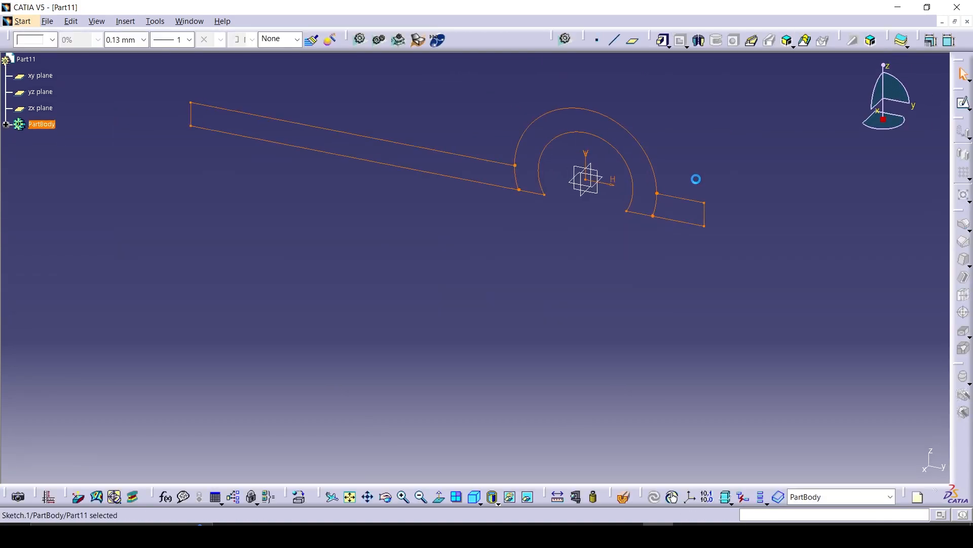
left_click(680, 84)
key("Return")
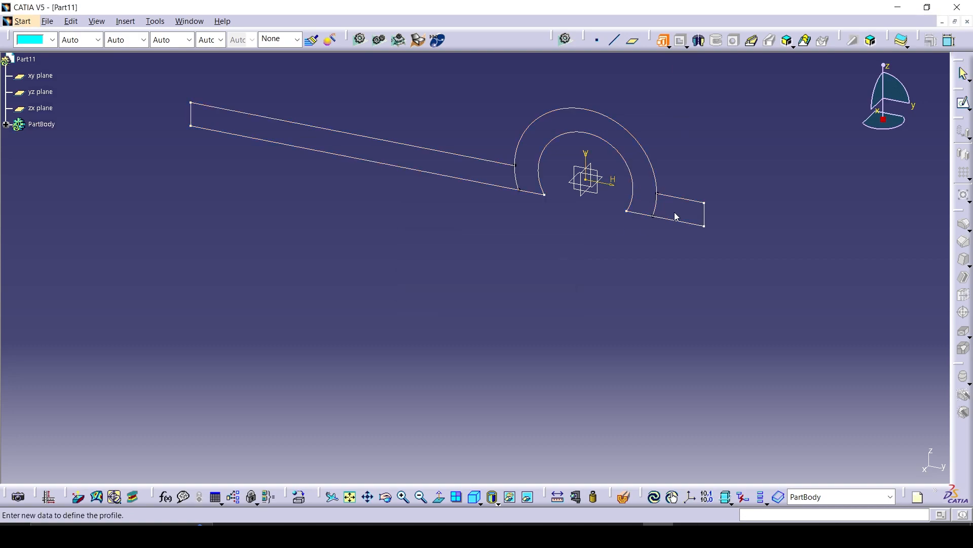
double_click(696, 225)
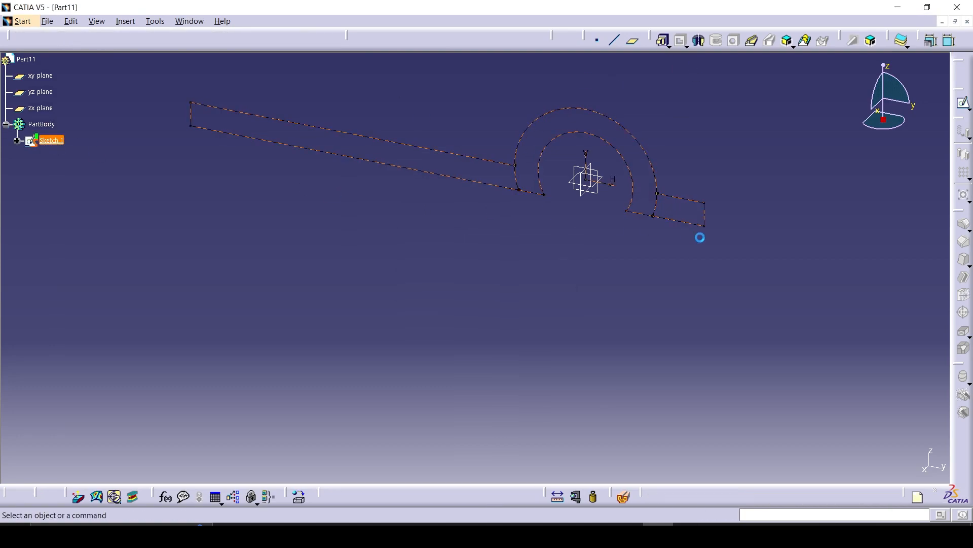
Break the lower lines of the right and left arms where they meet the outer arc.
middle_click_drag(603, 372, 609, 332, "ctrl")
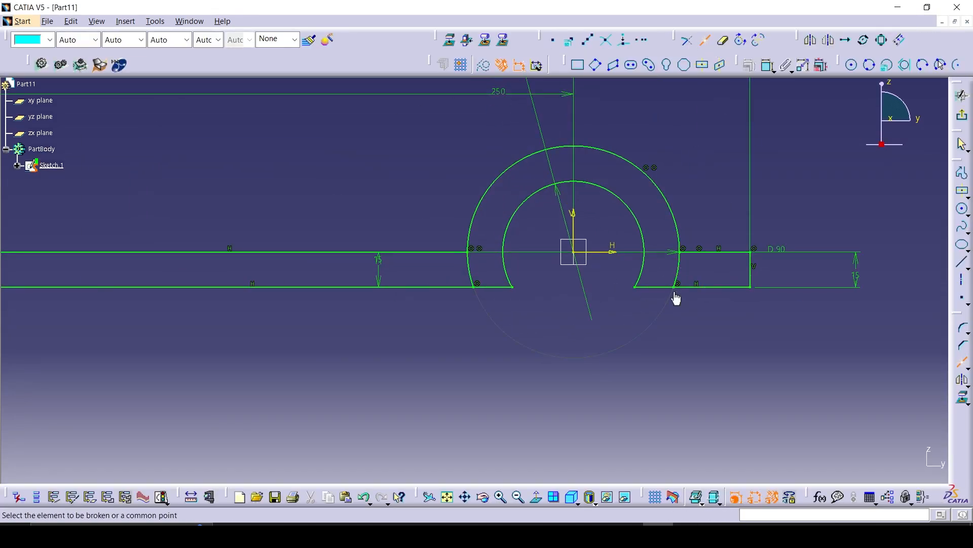
left_click(684, 288)
left_click(675, 287)
left_click(480, 288)
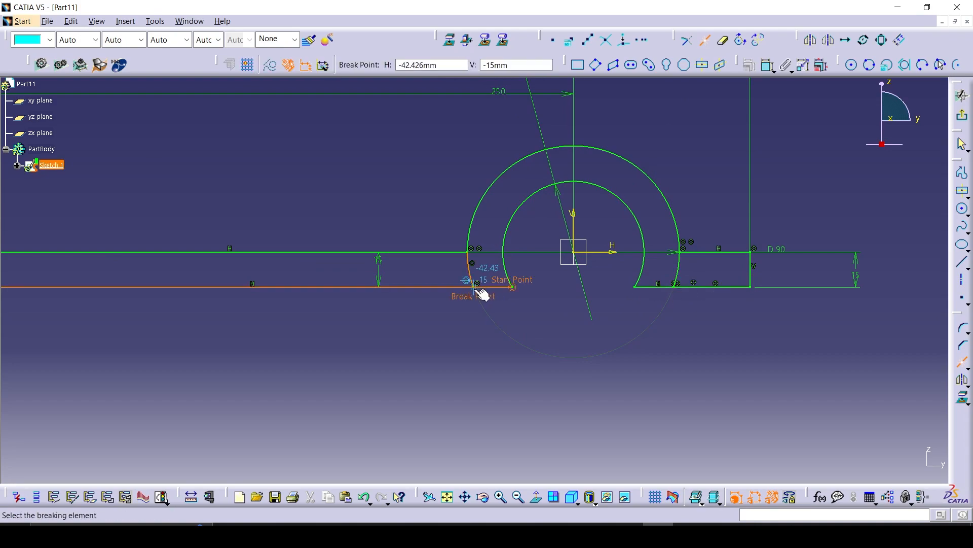
left_click(473, 287)
Exit the sketch and start a Multi-Pad, extruding the arch domain equally to both sides for a total thickness of 80 mm.
left_click(962, 116)
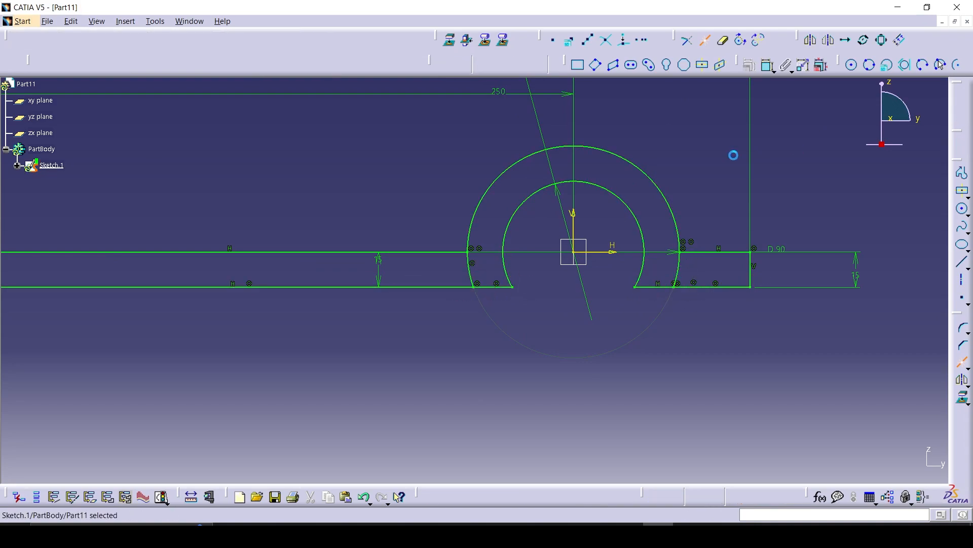
left_click(663, 40)
left_click(496, 249)
middle_click_drag(498, 253, 431, 271)
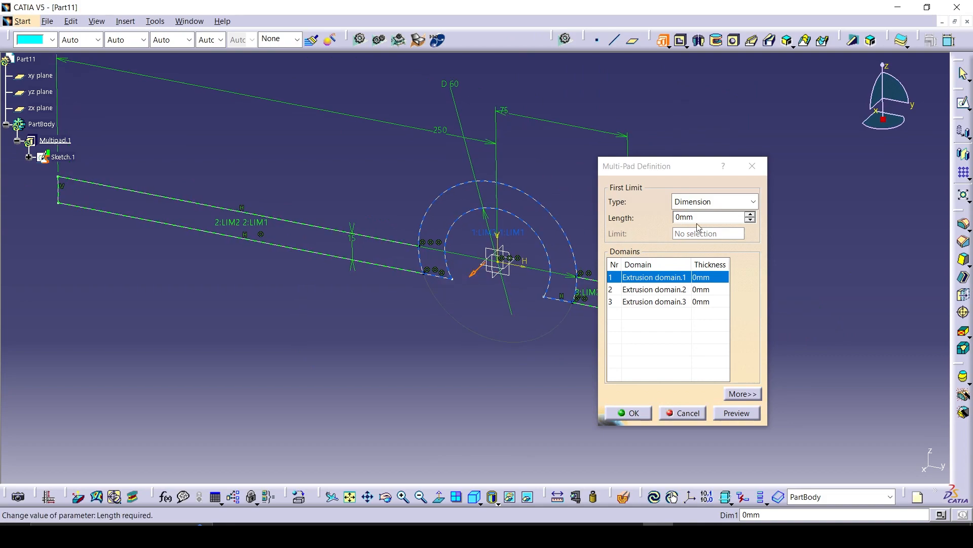
double_click(695, 219)
type("20")
left_click(740, 397)
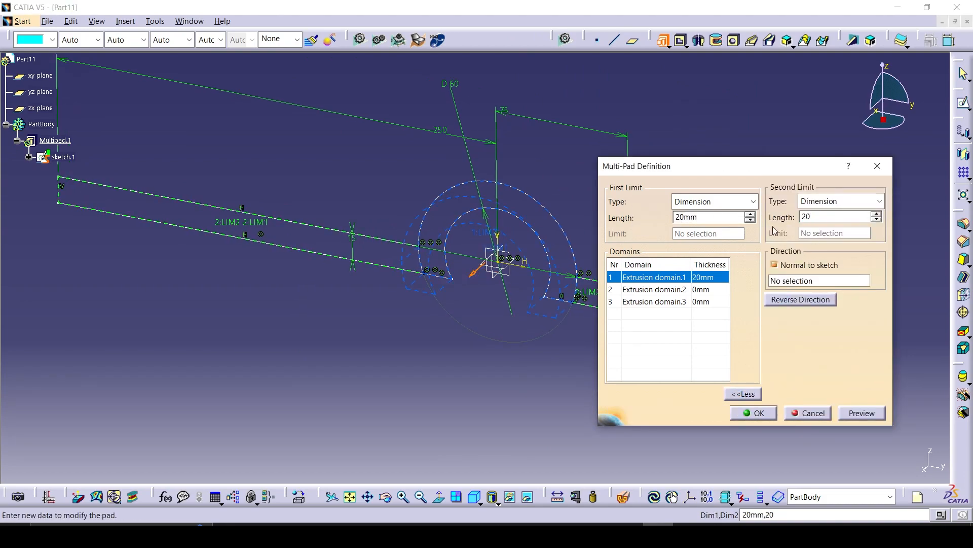
key("Return")
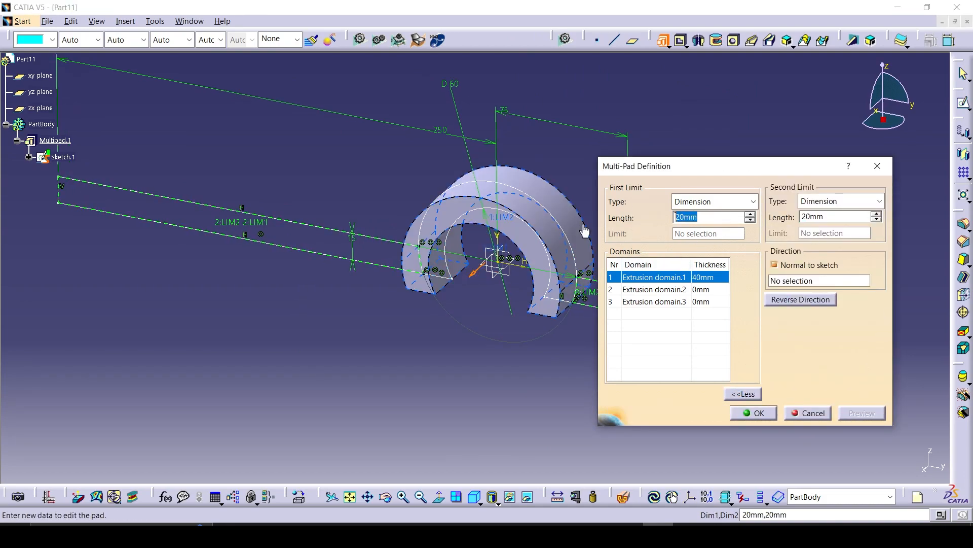
key("Return")
Set the long arm domain's thickness to 60 mm and both limits of the short tab domain to 15 mm.
left_click(654, 289)
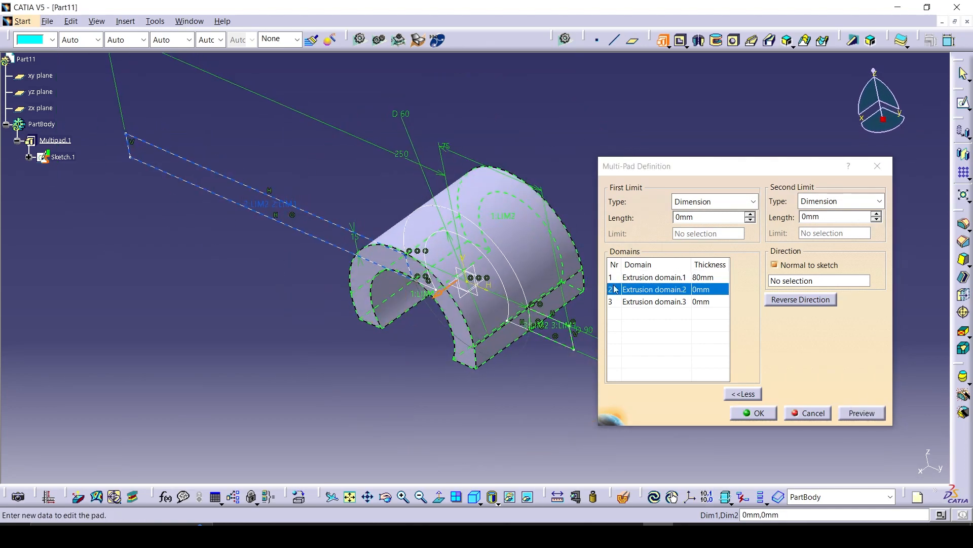
key("Return")
left_click(654, 302)
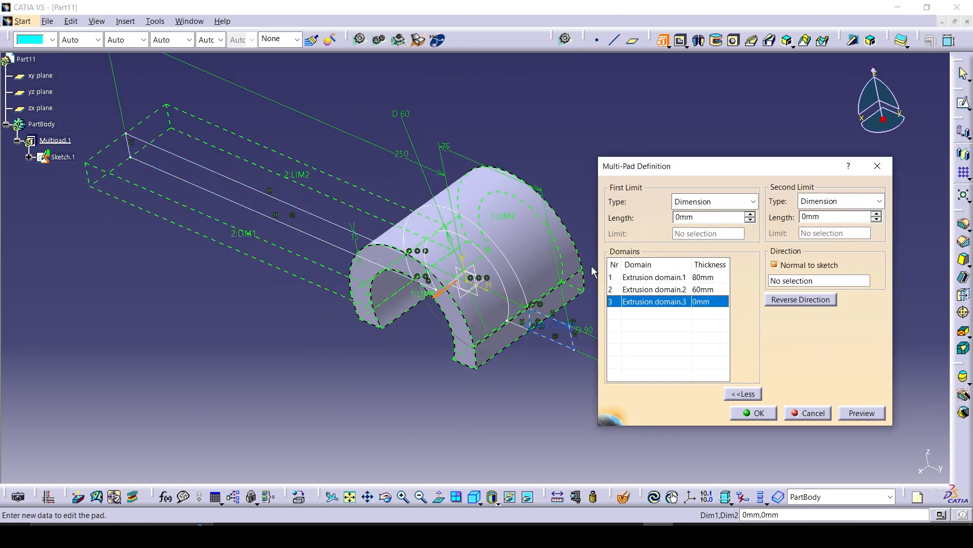
left_click(706, 218)
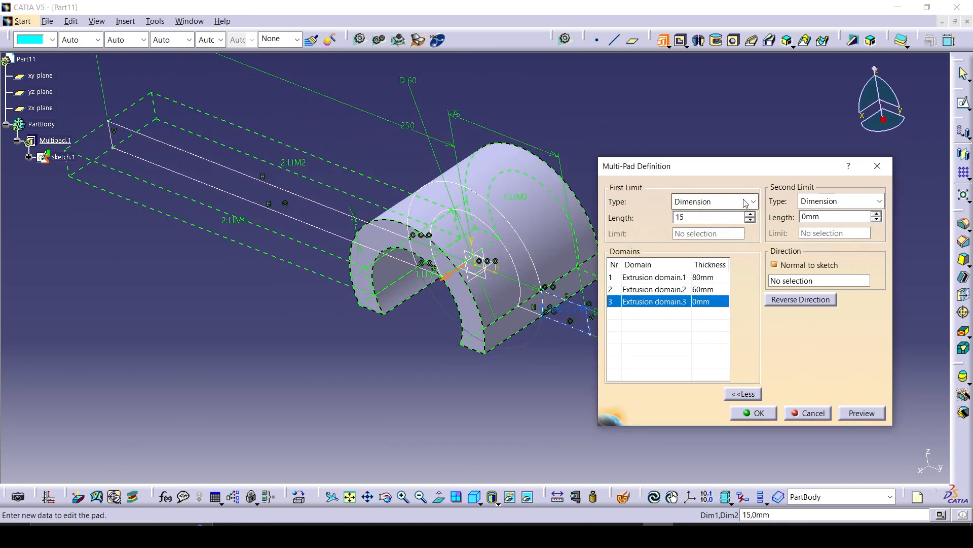
type("15")
key("Return")
middle_click_drag(424, 245, 378, 223)
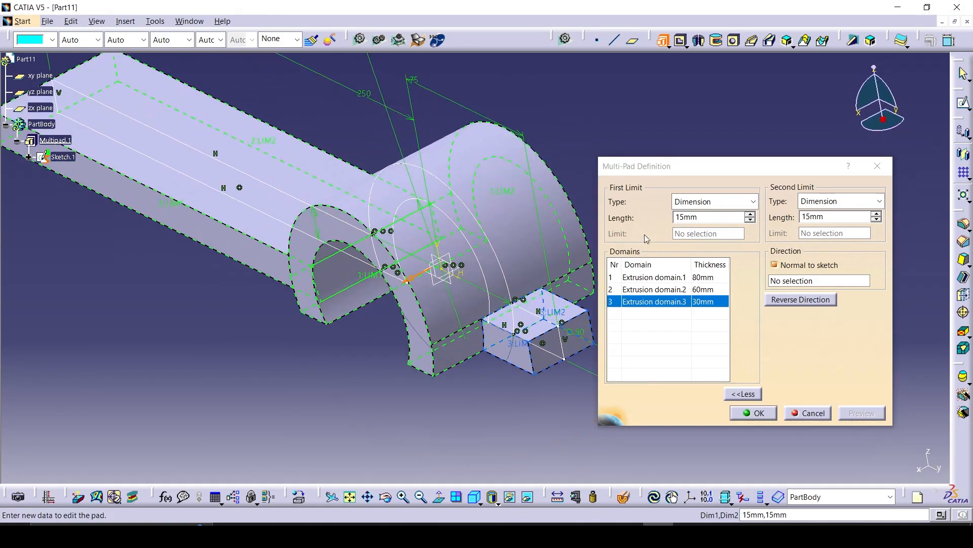
Change the short tab domain's limits to 20 mm on each side and complete the Multi-Pad.
double_click(692, 218)
type("20")
key("Tab")
left_click(862, 412)
left_click(754, 413)
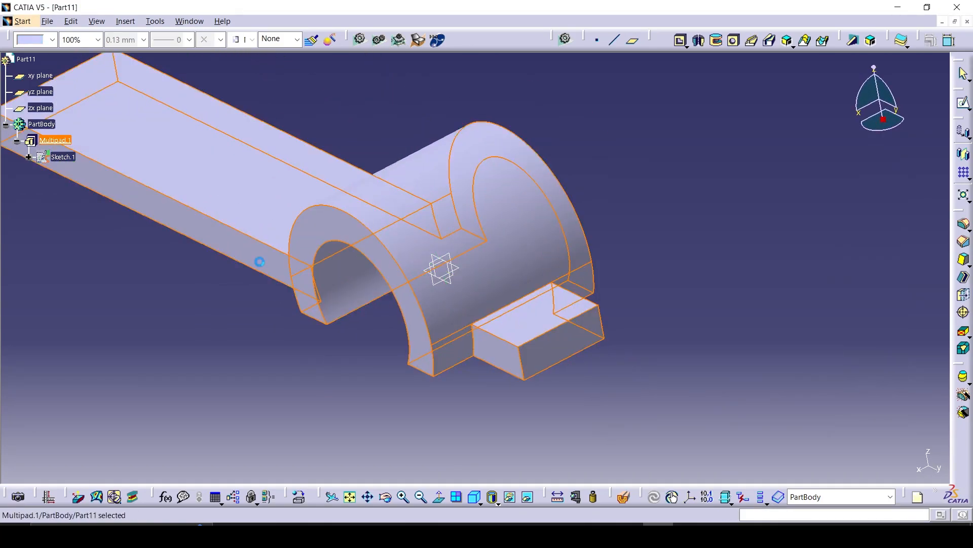
Fillet the two vertical edges at the short tab's free end with a 10 mm radius.
middle_click_drag(259, 261, 564, 326)
left_click(565, 327)
left_click(963, 224)
middle_click_drag(604, 290, 435, 245)
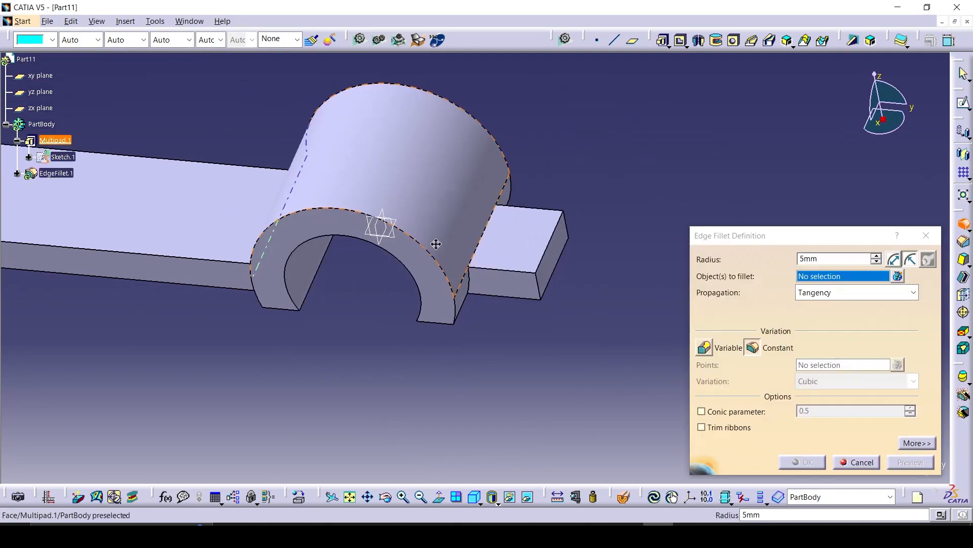
left_click(538, 288)
middle_click_drag(570, 268, 817, 284)
left_click(509, 262)
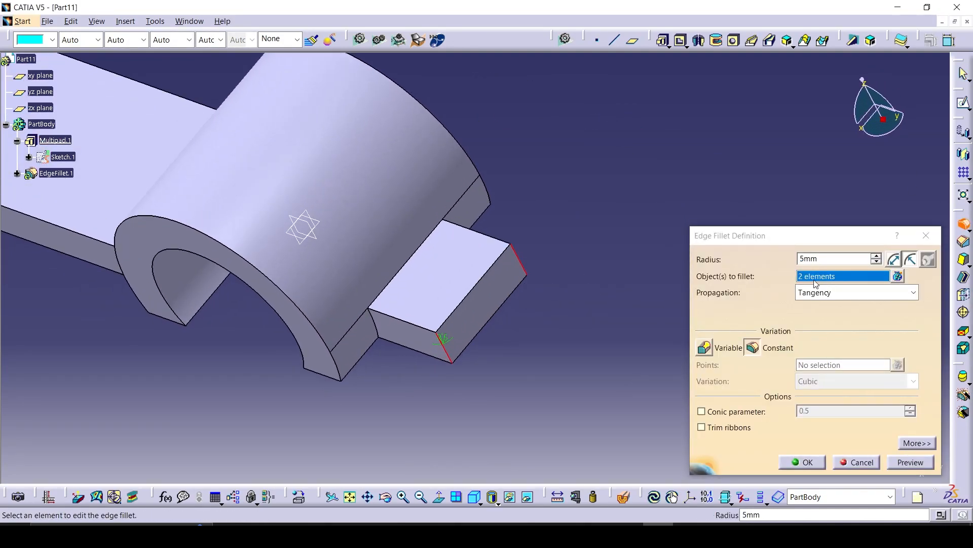
left_click(877, 257)
left_click(878, 257)
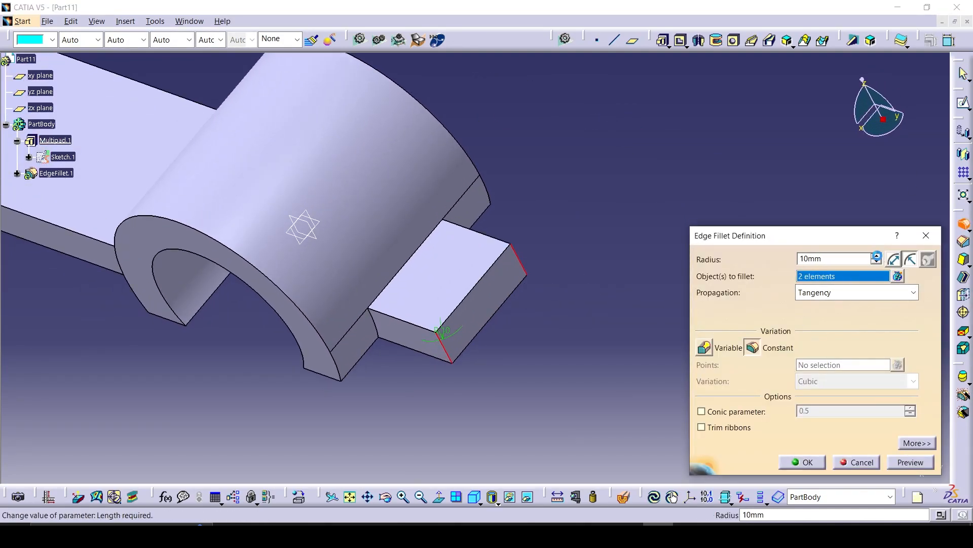
left_click(802, 462)
Open a new sketch on the upper face of the short tab.
left_click(451, 269)
left_click(962, 105)
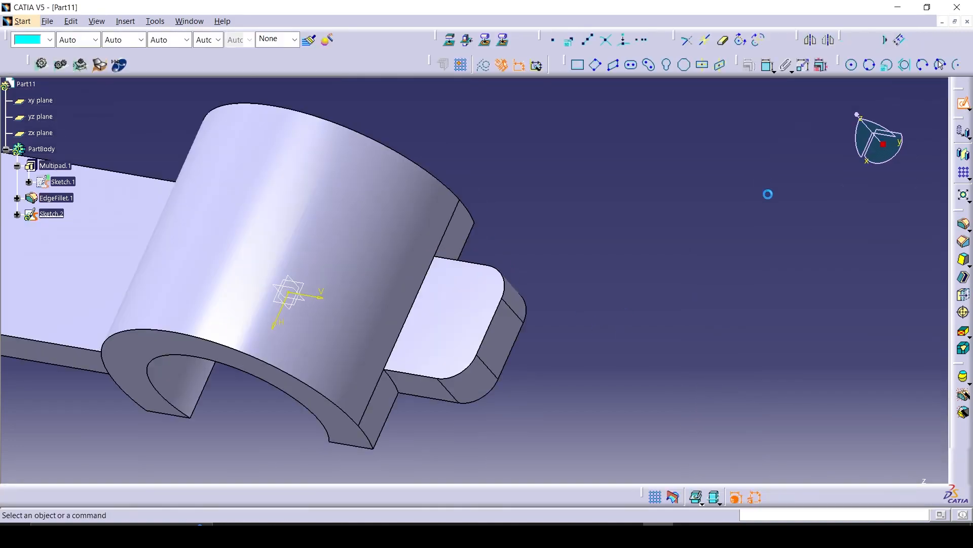
left_click(631, 65)
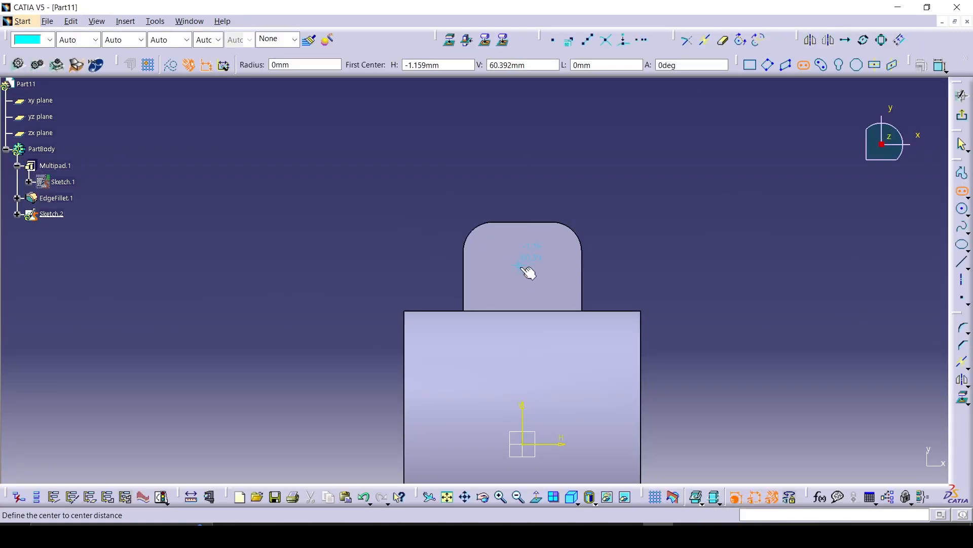
left_click(498, 266)
left_click(545, 266)
left_click(547, 279)
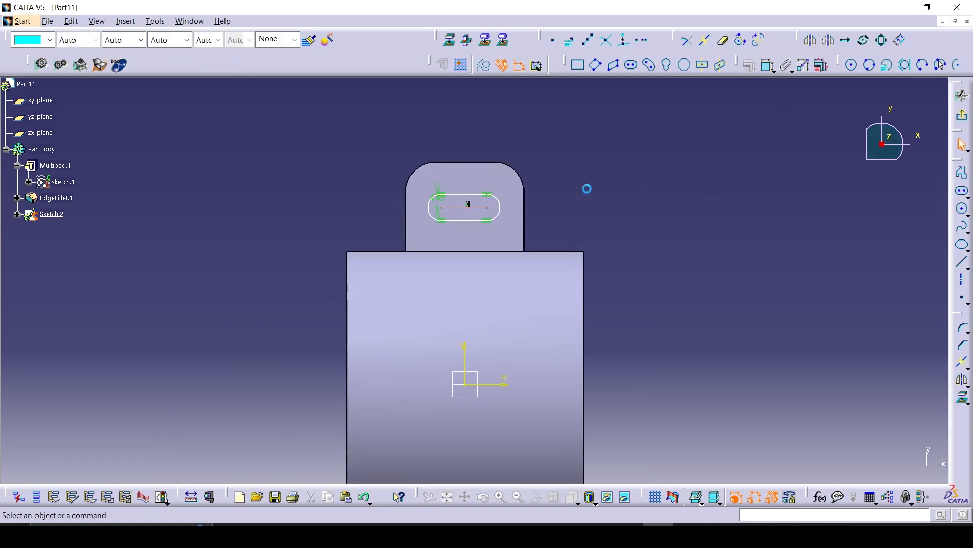
middle_click_drag(587, 188, 641, 153)
left_click(768, 65)
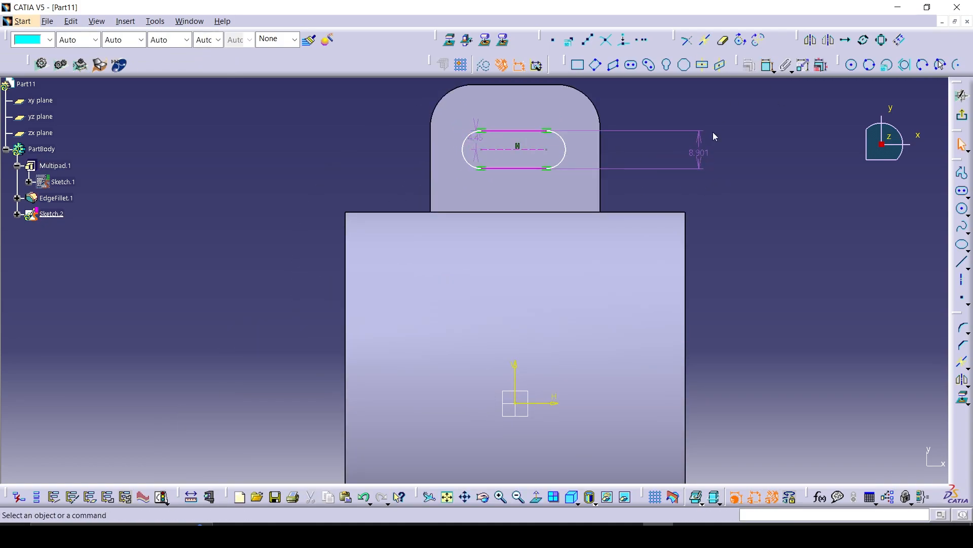
Draw a horizontal elongated hole on the tab, about 17 mm between centres, and set its radius to 8 mm.
left_click(637, 66)
left_click(479, 145)
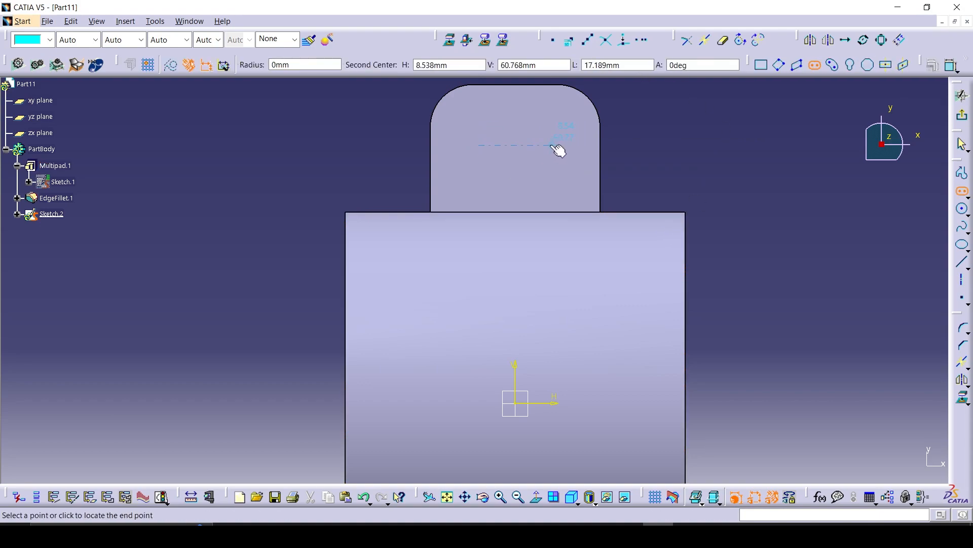
left_click(552, 145)
left_click(551, 177)
double_click(462, 127)
type("8")
key("Return")
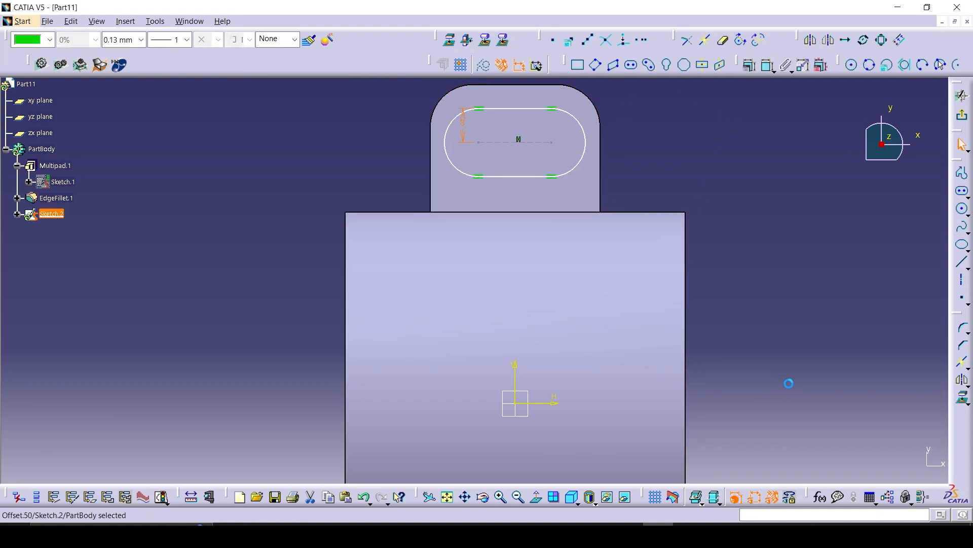
Set the elongated hole's radius to 7 mm and its centre-to-centre distance to 12 mm.
left_click(754, 206)
mouse_move(754, 206)
middle_mouse_down()
mouse_move(769, 219)
mouse_move(769, 206)
middle_mouse_up()
double_click(478, 119)
type("7")
key("Return")
left_click(759, 330)
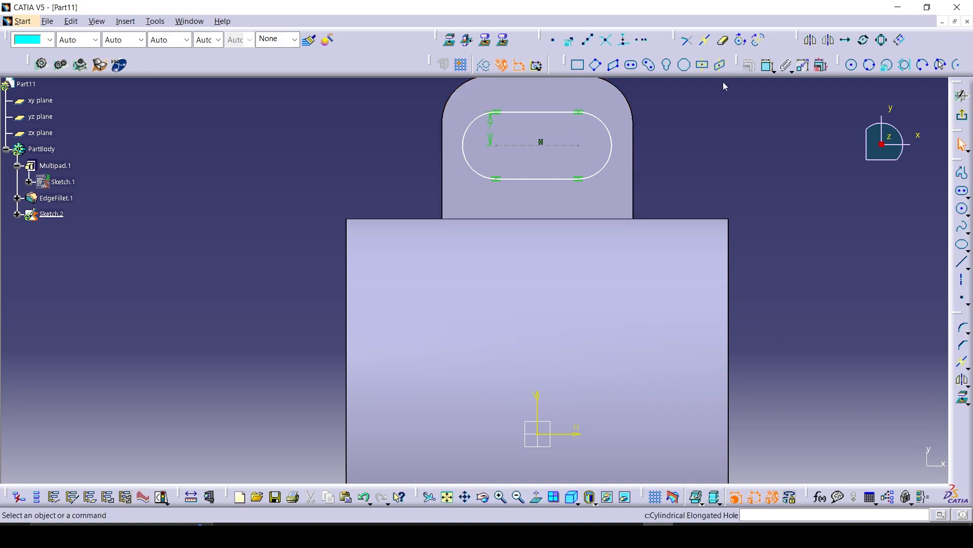
left_click(567, 151)
double_click(558, 95)
type("1")
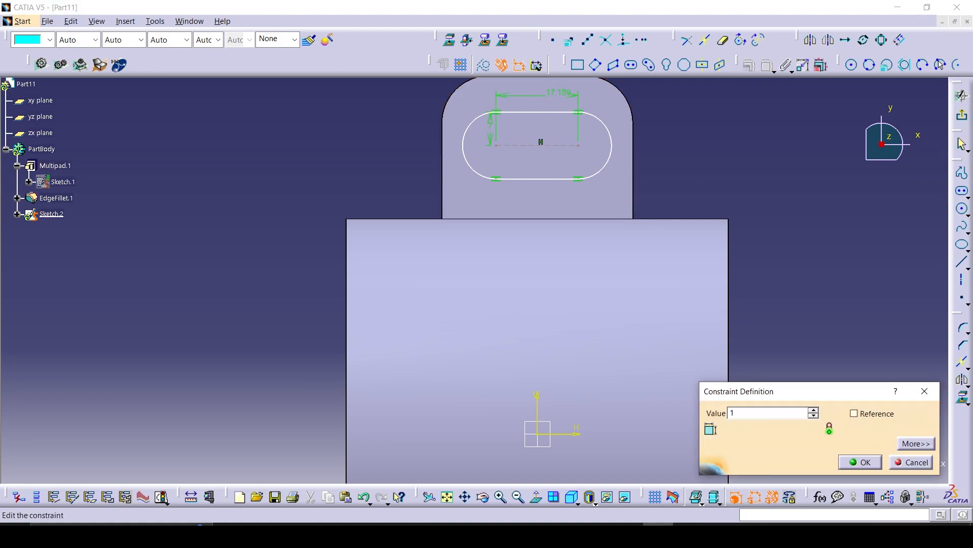
type("2")
key("Return")
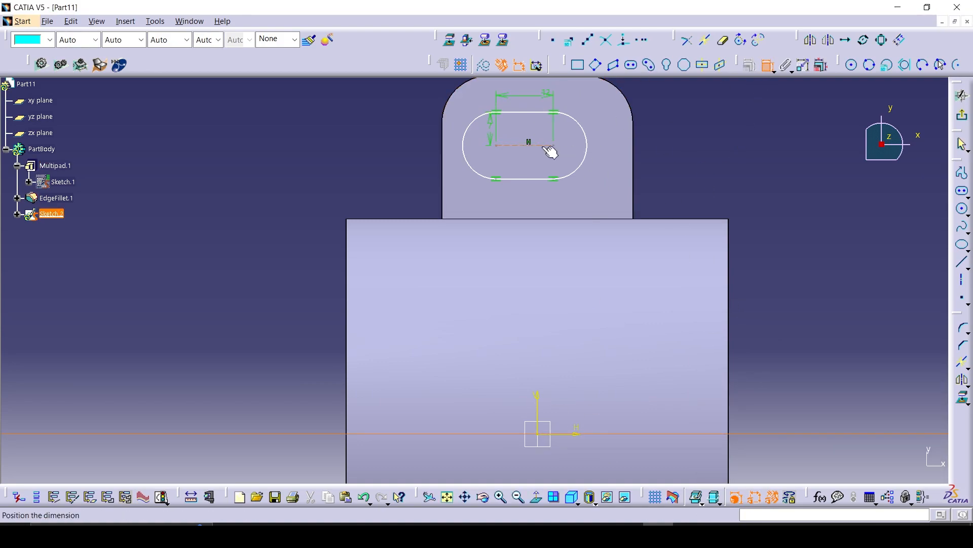
Place the slot's centreline 60 mm from the horizontal sketch axis and make the slot symmetric about the vertical axis.
left_click(550, 151)
double_click(824, 239)
type("60")
key("Return")
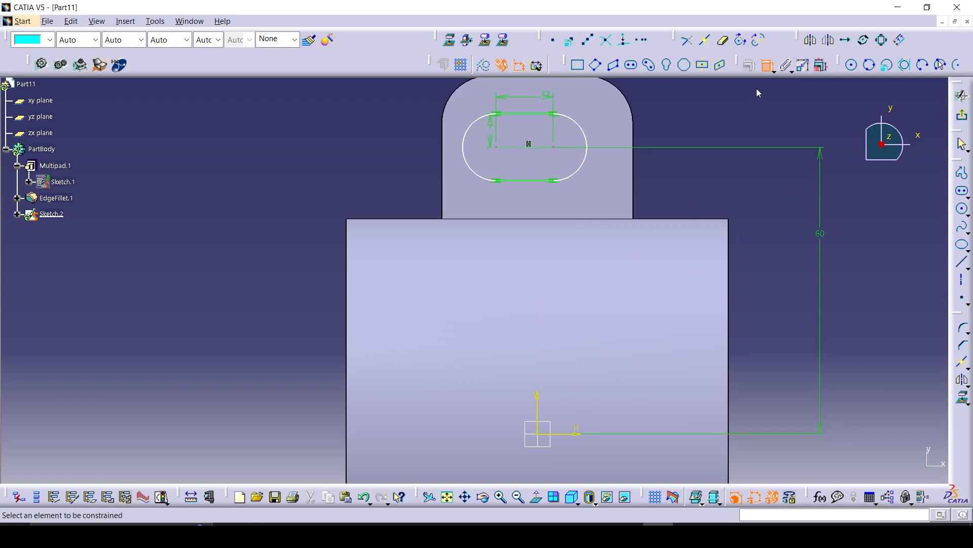
left_click(749, 66)
left_click(811, 379)
key("Return")
Exit the sketch and cut the slot through the short tab with a Pocket.
left_click(963, 116)
left_click(680, 40)
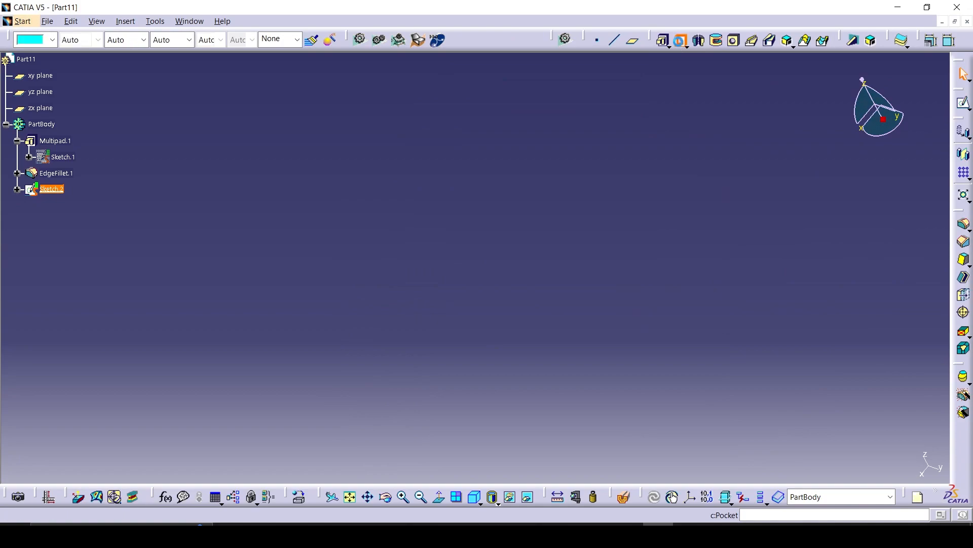
left_click(761, 217)
left_click(731, 256)
left_click(652, 392)
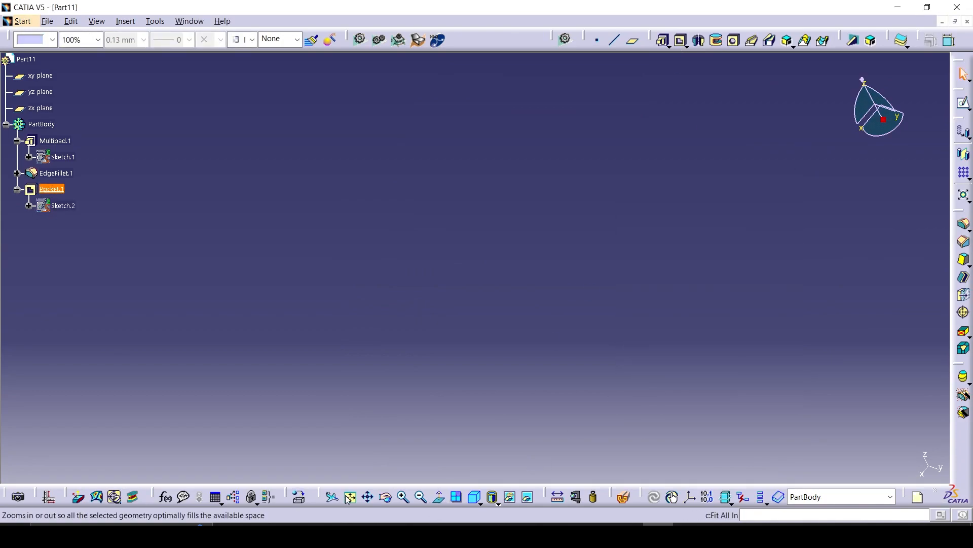
left_click(348, 499)
left_click(637, 359)
middle_click_drag(637, 359, 588, 397)
scroll(547, 355, "up", 1)
left_click(264, 366)
middle_click_drag(264, 366, 502, 329)
left_click(176, 262)
middle_click_drag(390, 292, 406, 334)
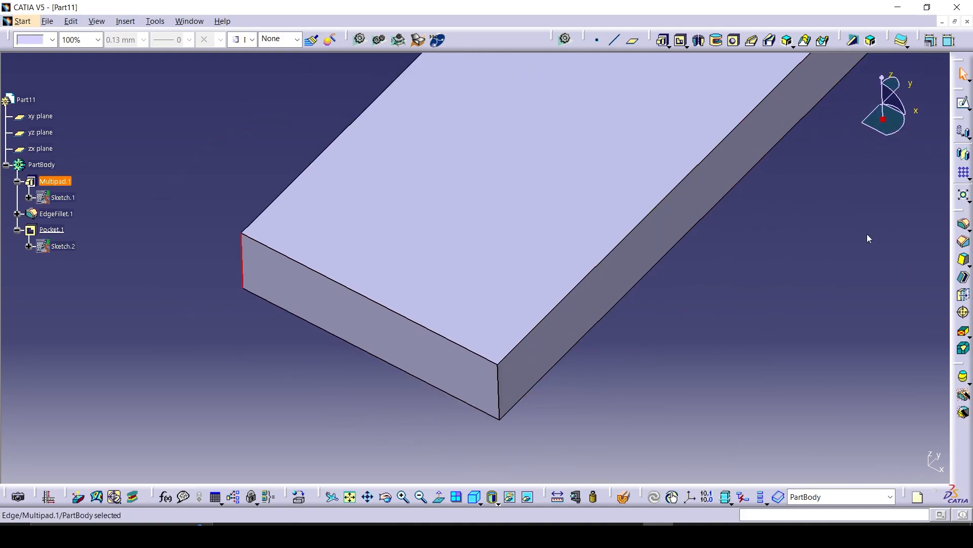
left_click(963, 224)
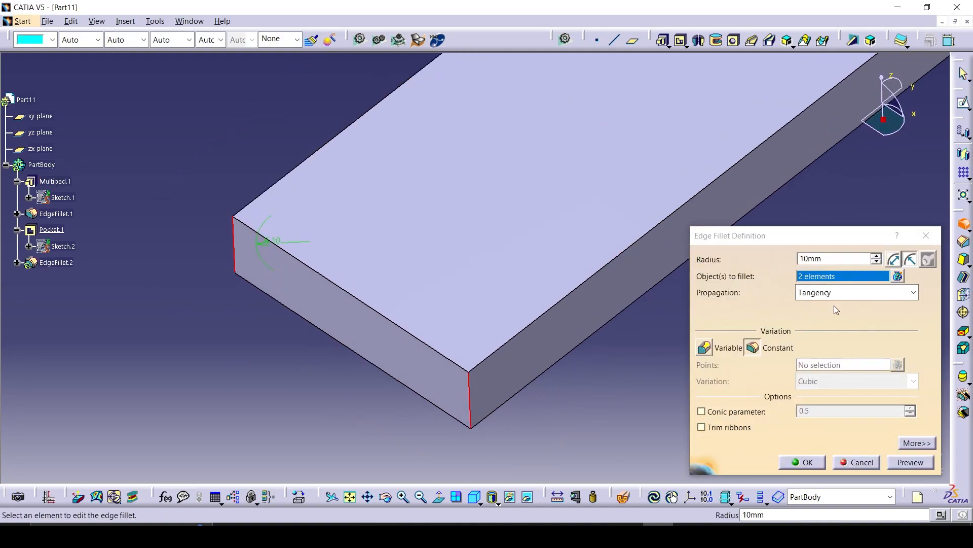
type("20")
left_click(876, 256)
left_click(877, 256)
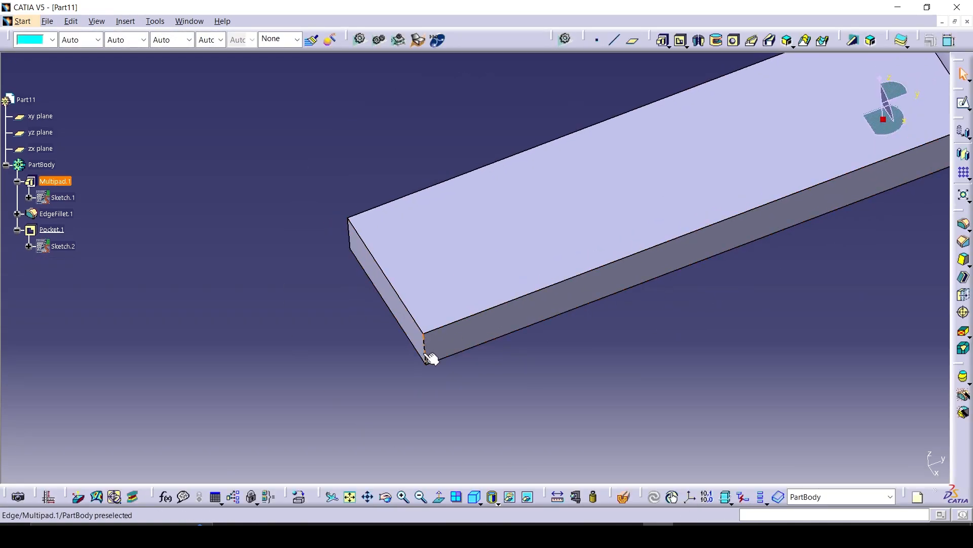
Fillet the two vertical edges at the long arm's free end so the end becomes fully rounded.
middle_click_drag(425, 355, 419, 356)
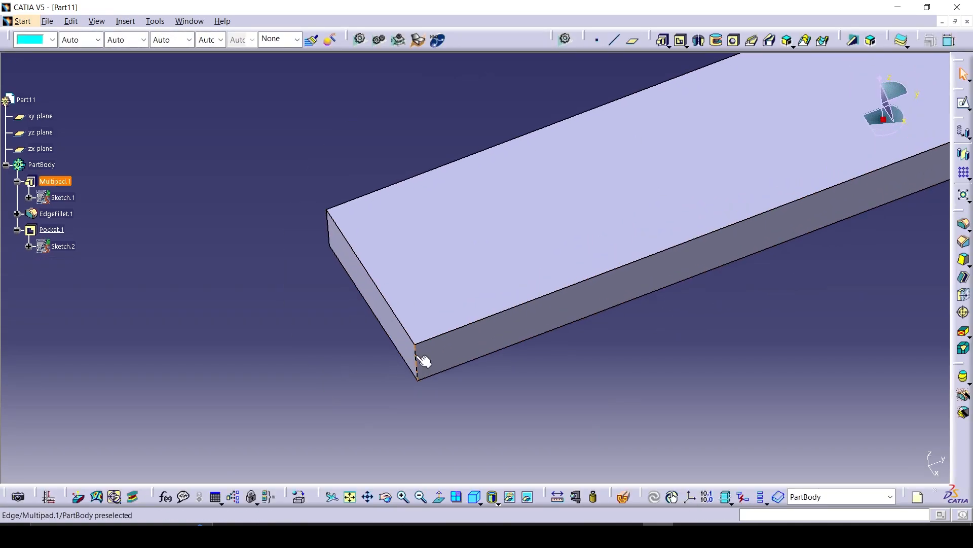
left_click(417, 356)
middle_click_drag(315, 354, 345, 355)
left_click(573, 367)
left_click(963, 224)
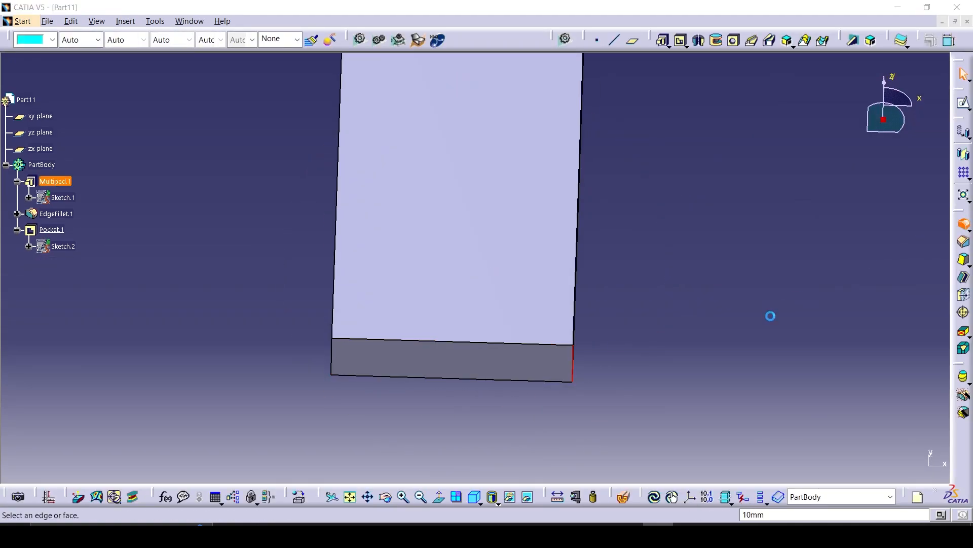
left_click(802, 462)
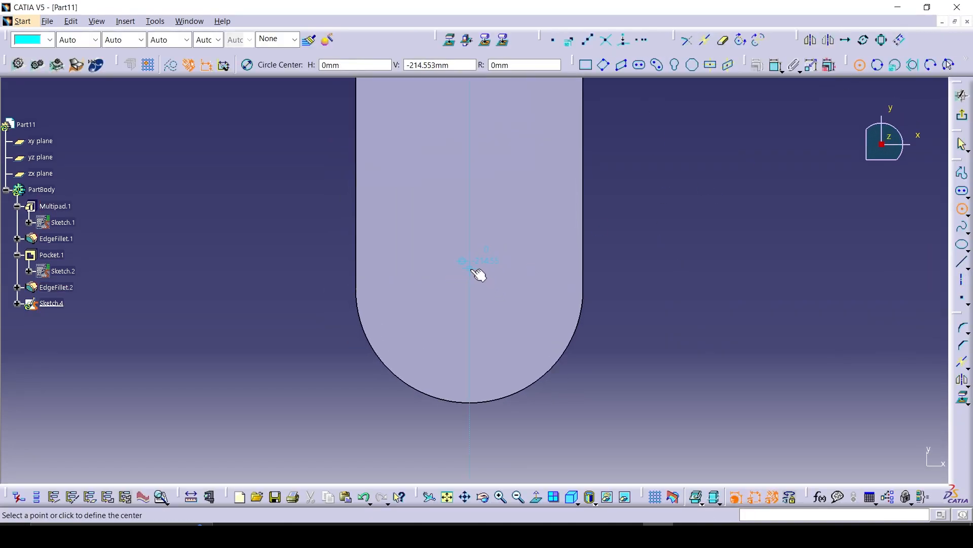
Sketch two concentric circles, about 33 mm and 15 mm in diameter, on the vertical axis near the long arm's rounded end.
left_click(469, 268)
left_click(532, 270)
left_click(851, 65)
left_click(470, 268)
left_click(499, 269)
Set the inner circle's diameter to 15 mm and the outer circle's diameter to 35 mm.
left_click(768, 65)
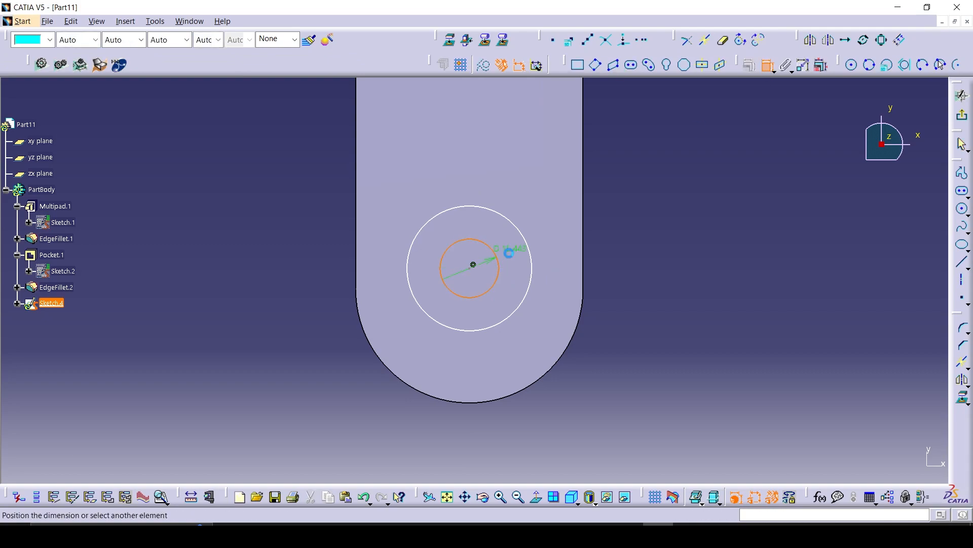
left_click(660, 213)
double_click(659, 213)
type("15.443mm")
key("Return")
left_click(768, 65)
double_click(690, 163)
type("35")
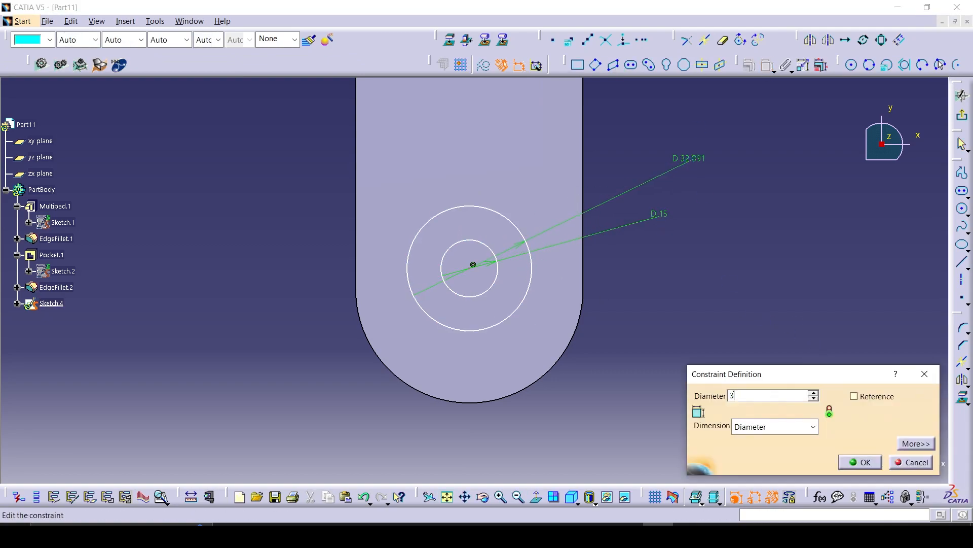
left_click(861, 461)
Dimension the circles' centre from the horizontal sketch axis and exit the sketch.
middle_click_drag(714, 218, 610, 326)
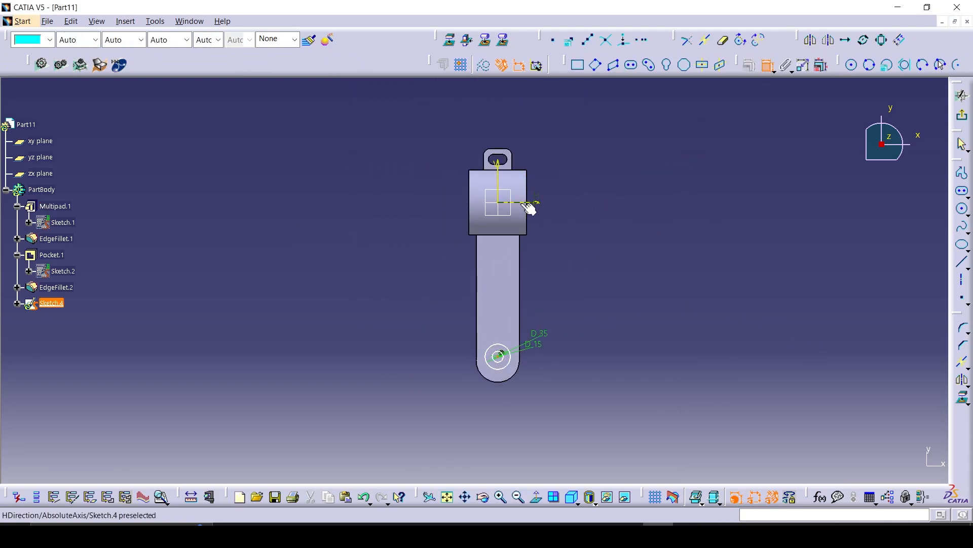
left_click(523, 204)
left_click(680, 256)
double_click(680, 256)
type("21")
key("Return")
left_click(962, 115)
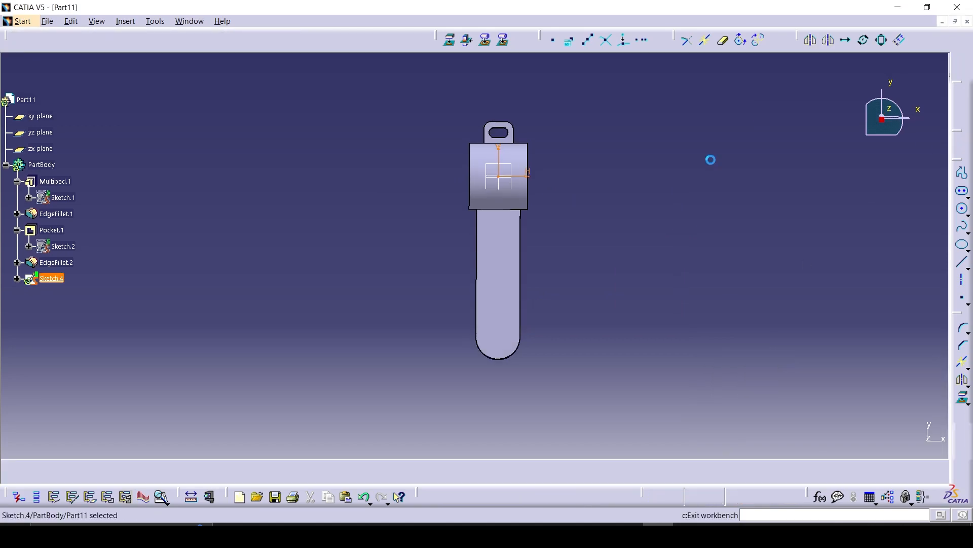
Extrude the two-circle sketch as a Pad 75 mm long to form a hollow boss on the arm.
left_click(668, 48)
left_click(680, 62)
middle_click_drag(679, 299, 589, 346)
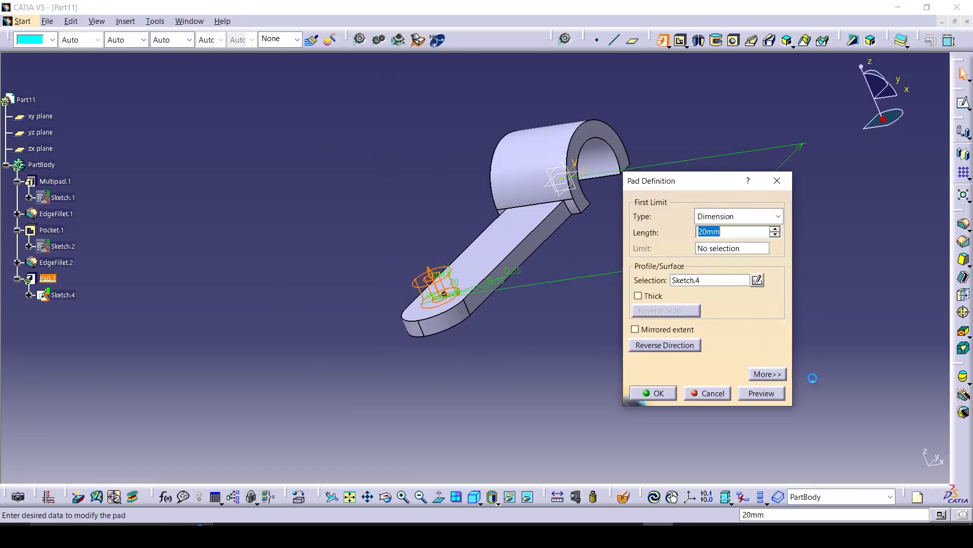
type("60")
key("BackSpace")
key("BackSpace")
type("75")
left_click(660, 394)
mouse_move(573, 390)
middle_mouse_down()
mouse_move(424, 365)
mouse_move(475, 417)
mouse_move(489, 393)
middle_mouse_up()
Start a sketch on the yz plane and project the silhouette edges of the cylindrical boss into it.
left_click(727, 232)
mouse_move(631, 305)
middle_mouse_down()
mouse_move(671, 293)
mouse_move(641, 244)
middle_mouse_up()
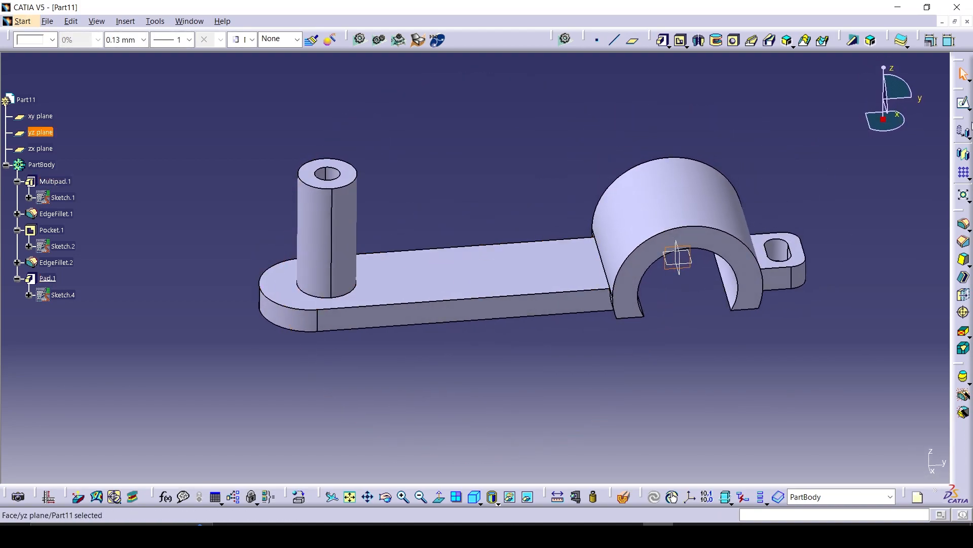
left_click(963, 103)
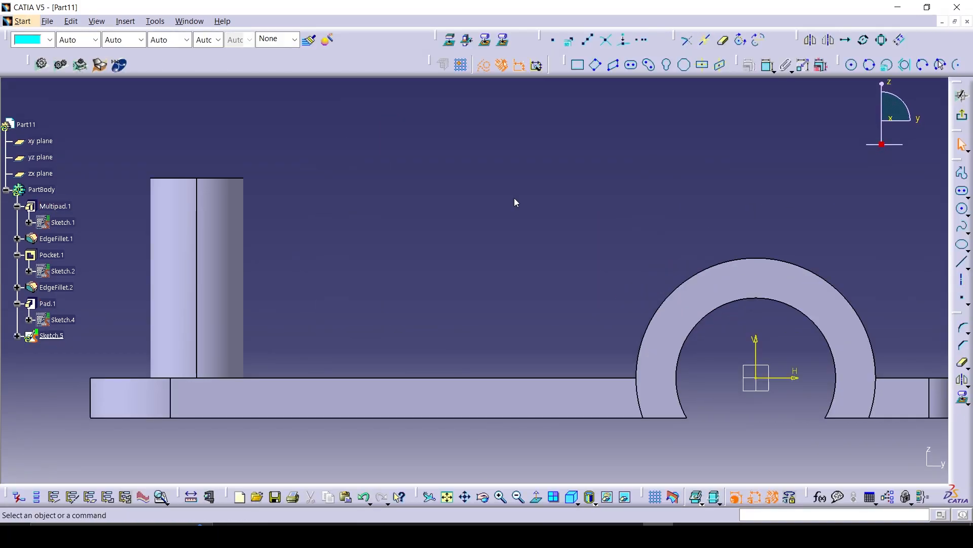
left_click(208, 261)
left_click(485, 40)
left_click(498, 293)
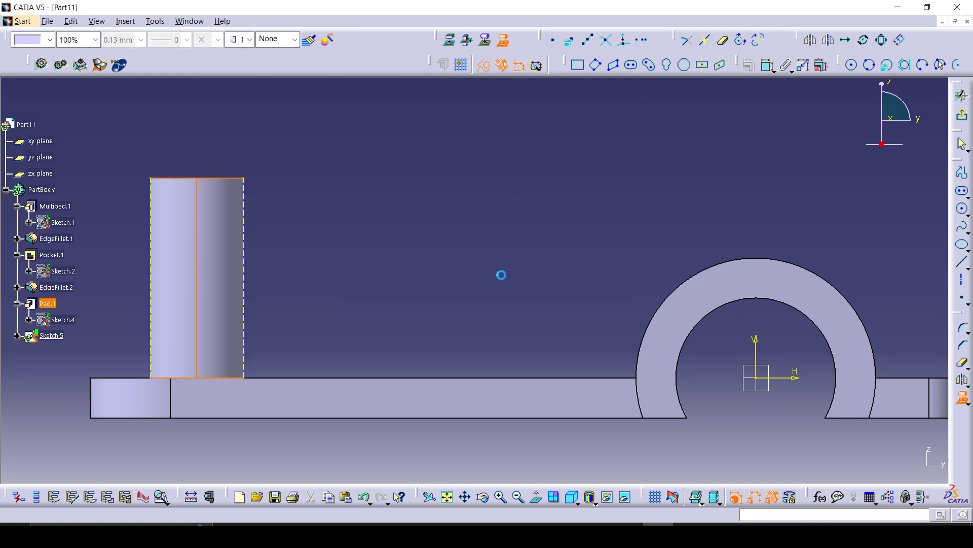
Draw a sloping line from the boss's upper corner nearest the arch and make its lower end coincident with the arch's outer edge.
left_click(963, 173)
left_click(244, 178)
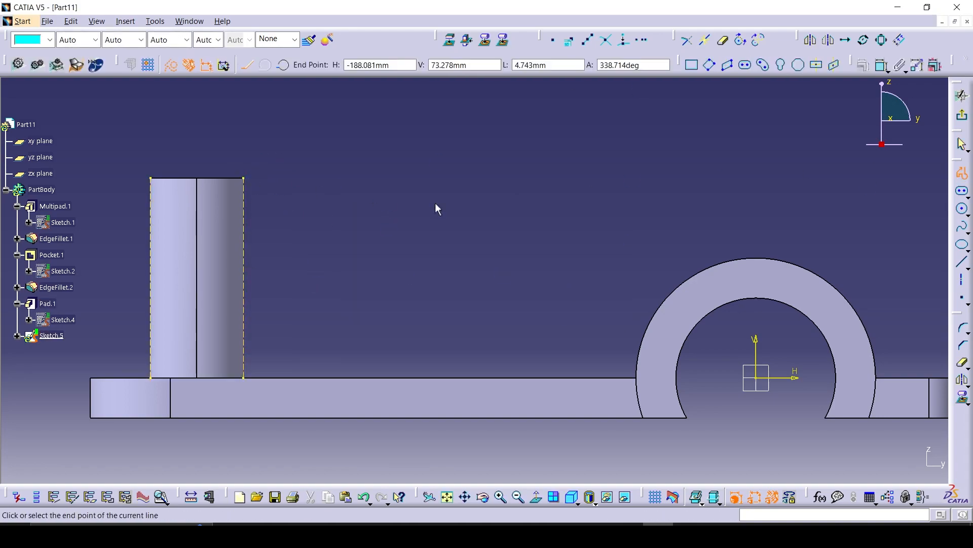
double_click(634, 303)
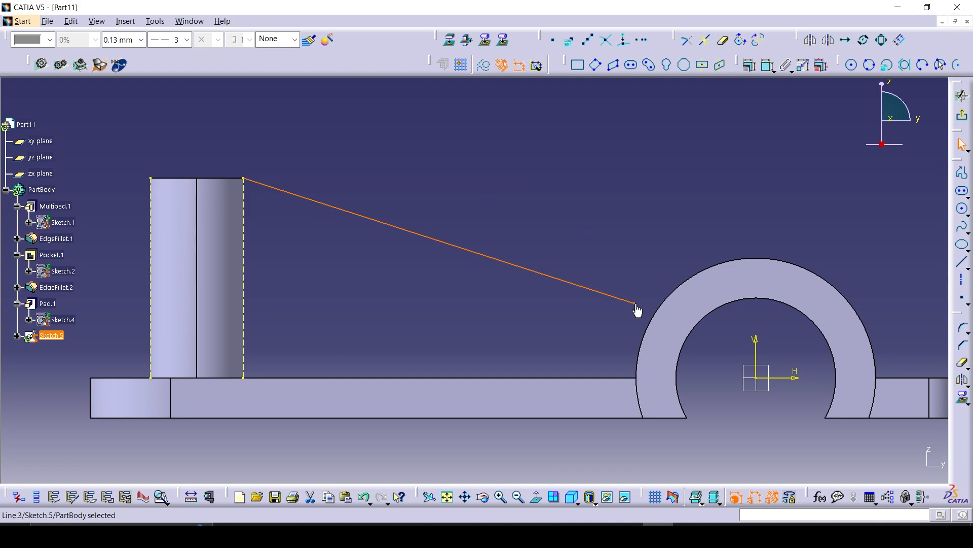
left_click(680, 288, "ctrl")
left_click(766, 65)
right_click(702, 216)
left_click(768, 330)
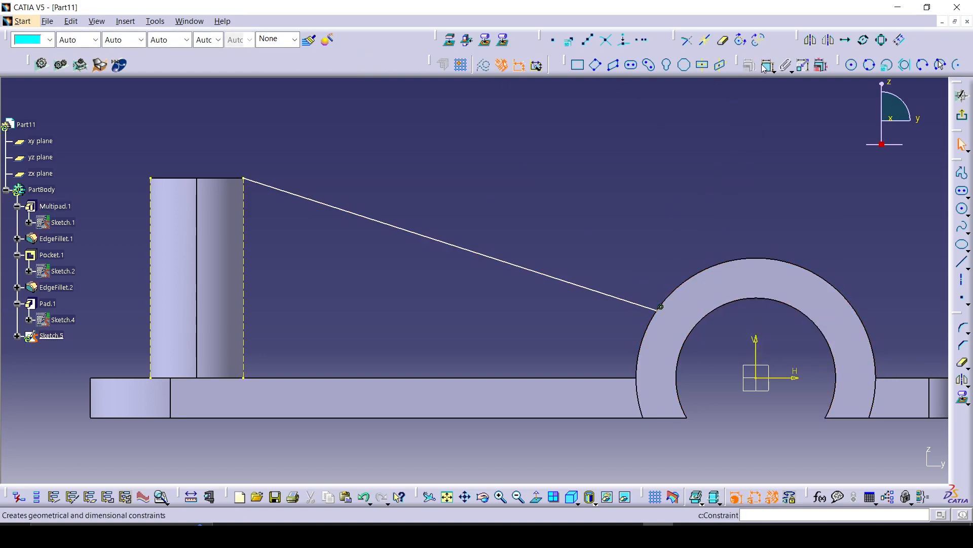
Set the height of the sloping line's lower end above the long arm's upper edge to 25 mm.
left_click(602, 378)
left_click(550, 341)
double_click(551, 341)
type("25")
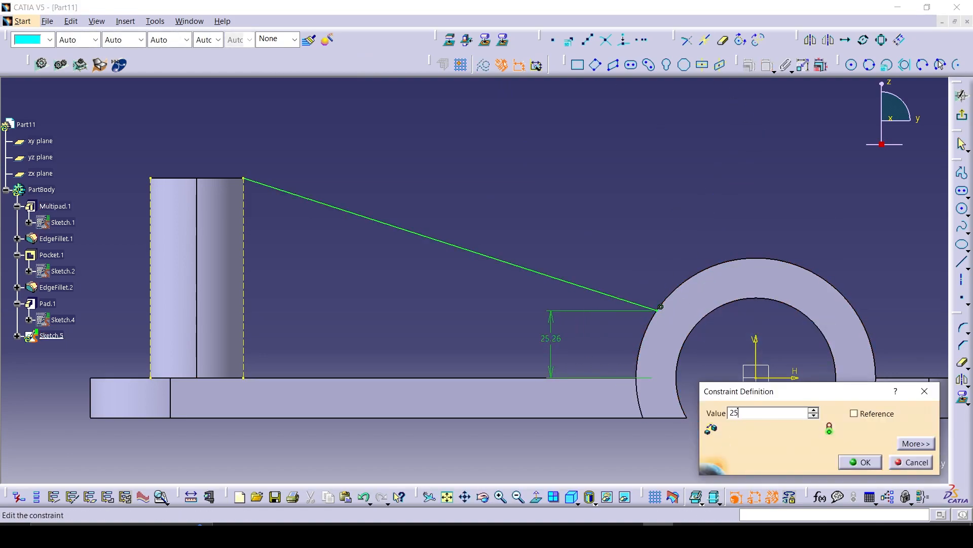
key("Return")
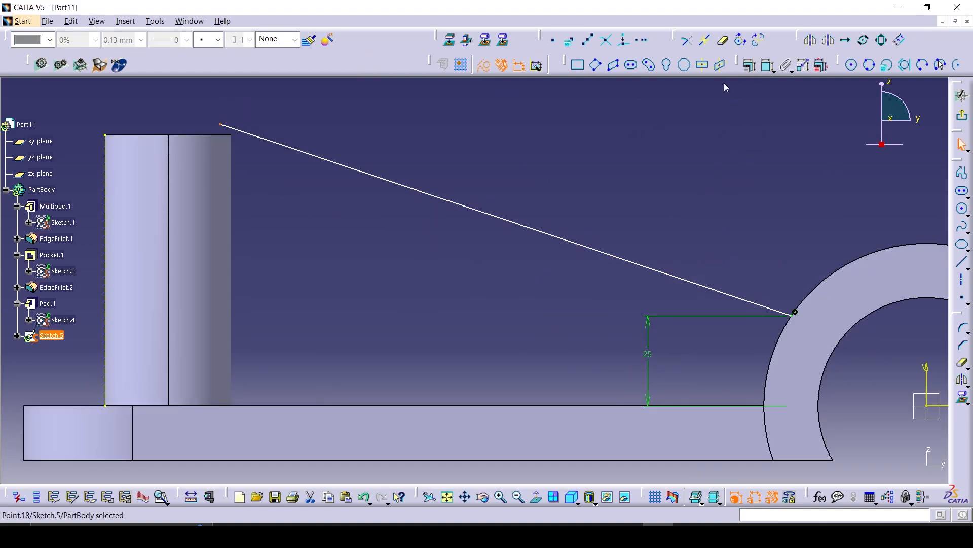
Make the sloping line's upper end coincident with the boss's top edge and move it slightly inside the boss.
left_click(768, 66)
left_click(223, 136)
right_click(300, 113)
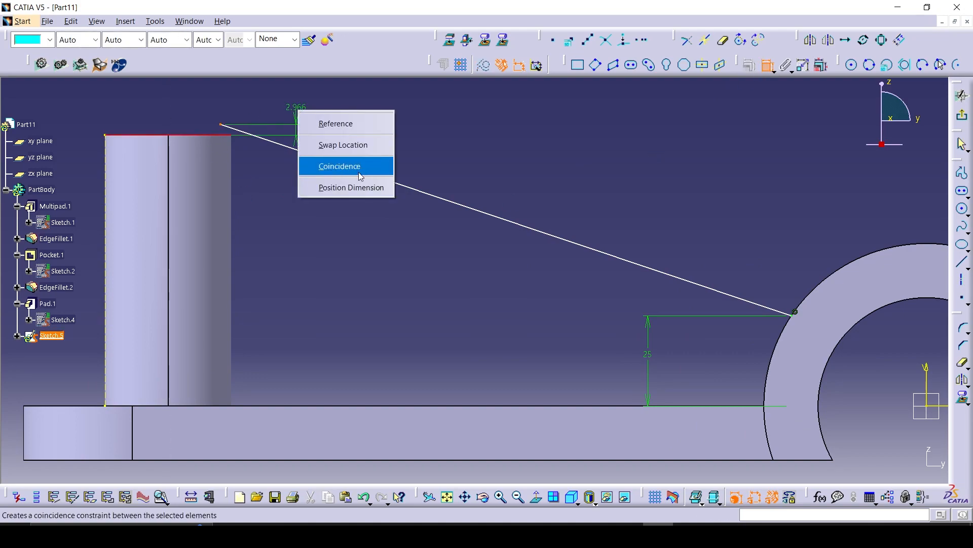
left_click(358, 165)
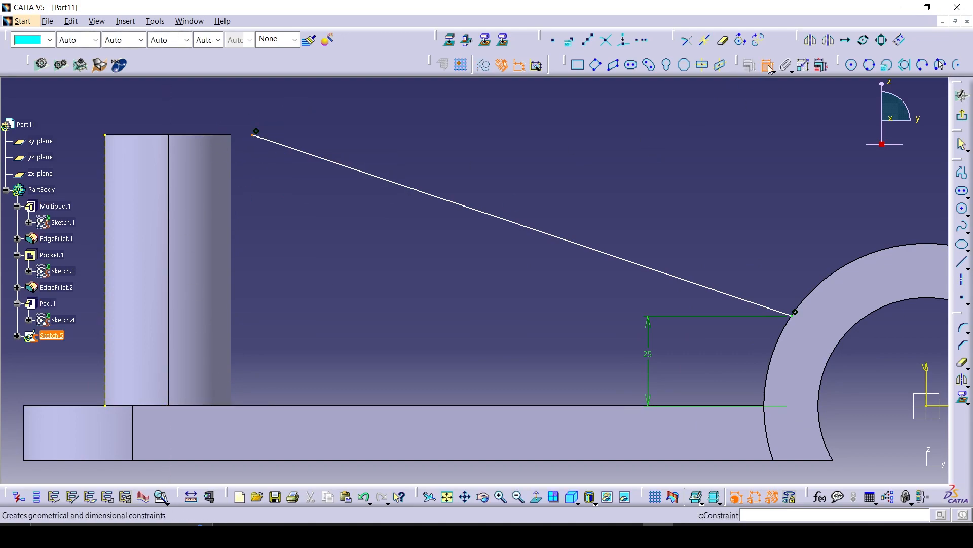
left_click_drag(253, 136, 219, 134)
Draw a vertical line from the sloping line's upper end down to the long arm's upper edge.
key("p")
left_click(219, 135)
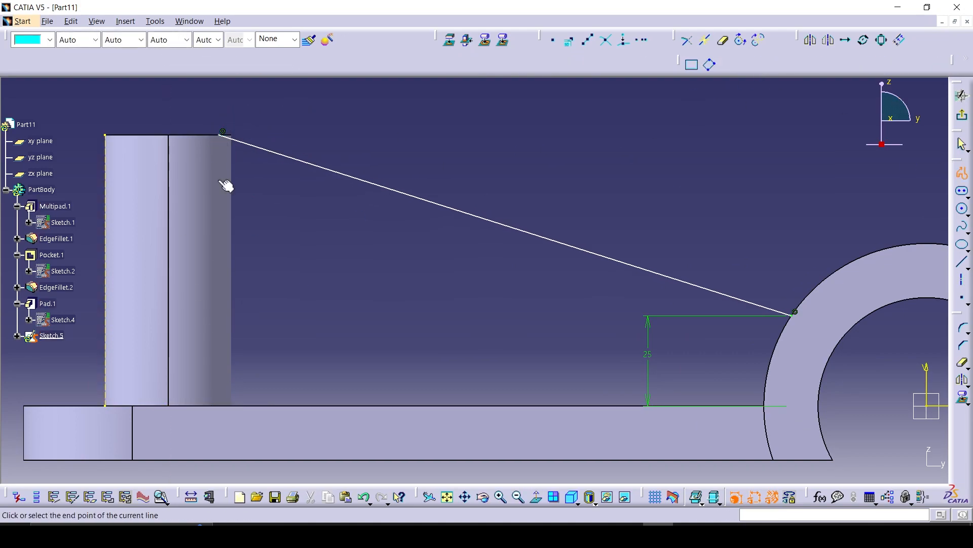
left_click(223, 404)
key("Escape")
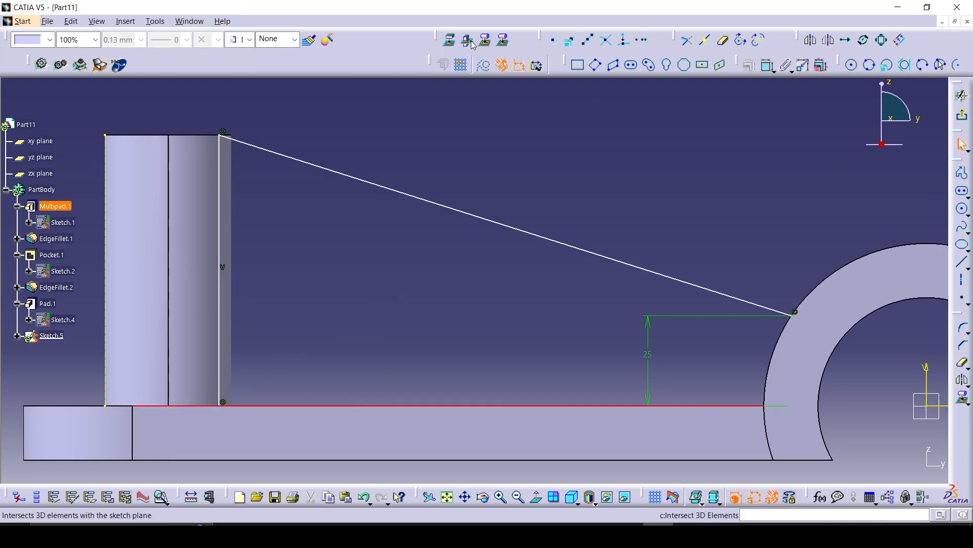
Project the long arm's upper edge and the arch's outer edge into the sketch.
left_click(769, 374)
key("i")
middle_click_drag(907, 247, 712, 247)
Quick-trim the projected arch edge beyond the sloping line's lower end and exit the sketch.
key("q")
left_click(782, 254)
middle_click_drag(443, 264, 582, 286)
middle_click_drag(582, 285, 324, 185)
left_click(199, 169)
middle_click_drag(493, 288, 952, 144)
left_click(962, 115)
left_click(669, 46)
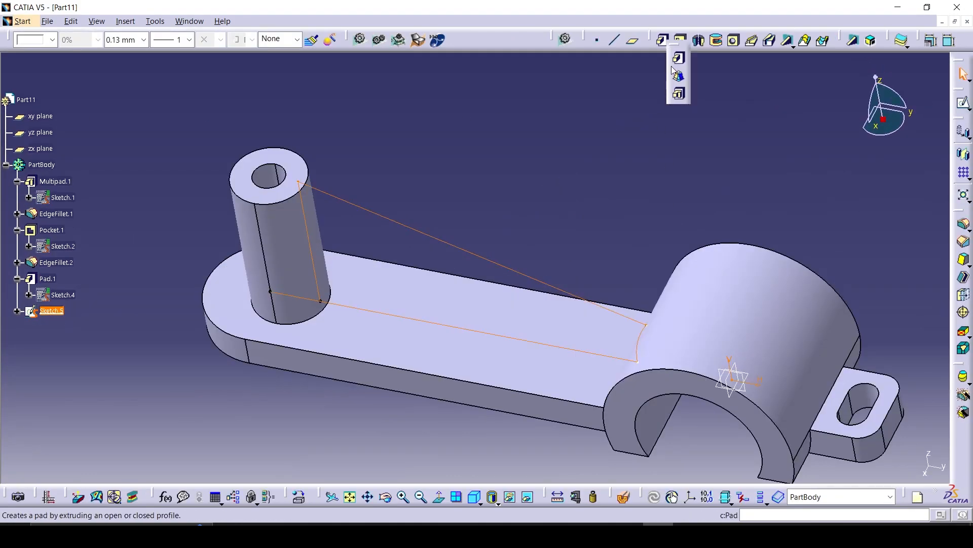
left_click(673, 65)
left_click(580, 300)
left_click(708, 392)
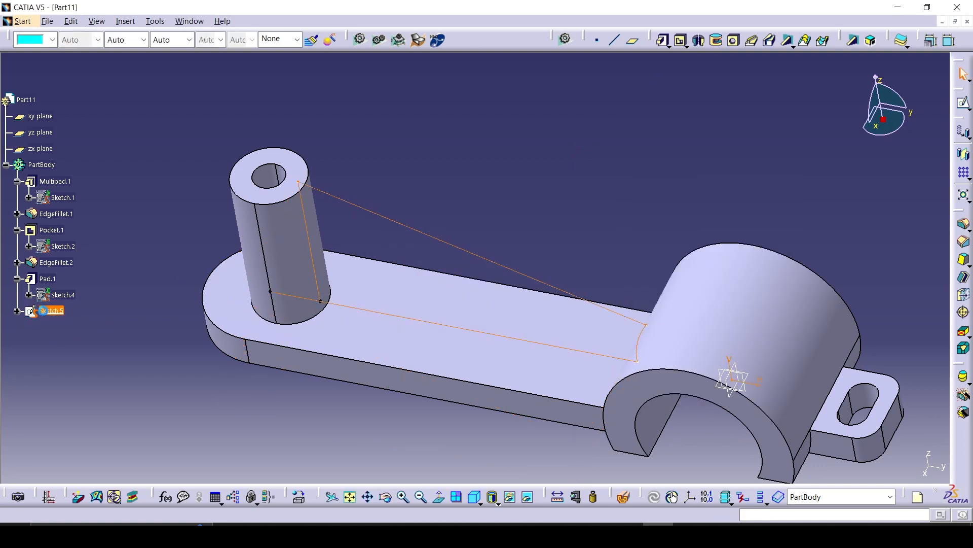
Reopen the sloping profile's sketch, remove the projected arm-edge segment extending past the vertical line, and exit the sketch.
double_click(735, 380)
left_click(723, 40)
left_click(274, 360)
left_click(961, 116)
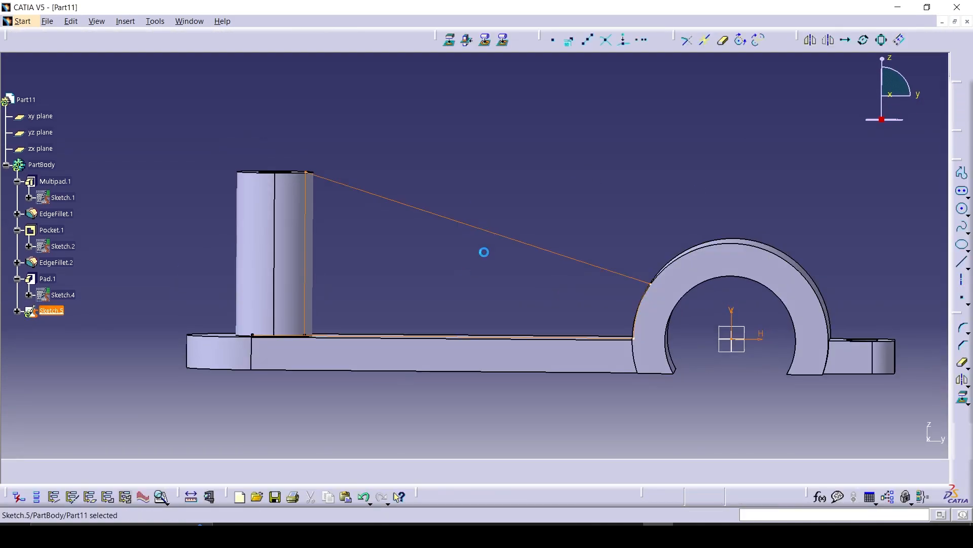
Extrude the sloping profile as a Pad with a length of 5 mm and mirrored extent to form the rib.
left_click(663, 41)
left_click(661, 331)
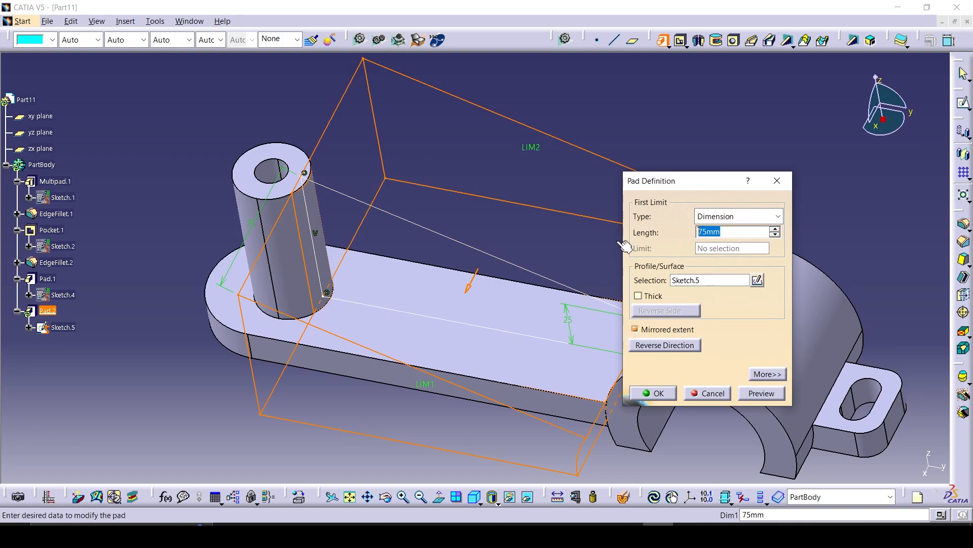
type("5")
left_click(769, 394)
middle_click_drag(284, 286, 411, 349)
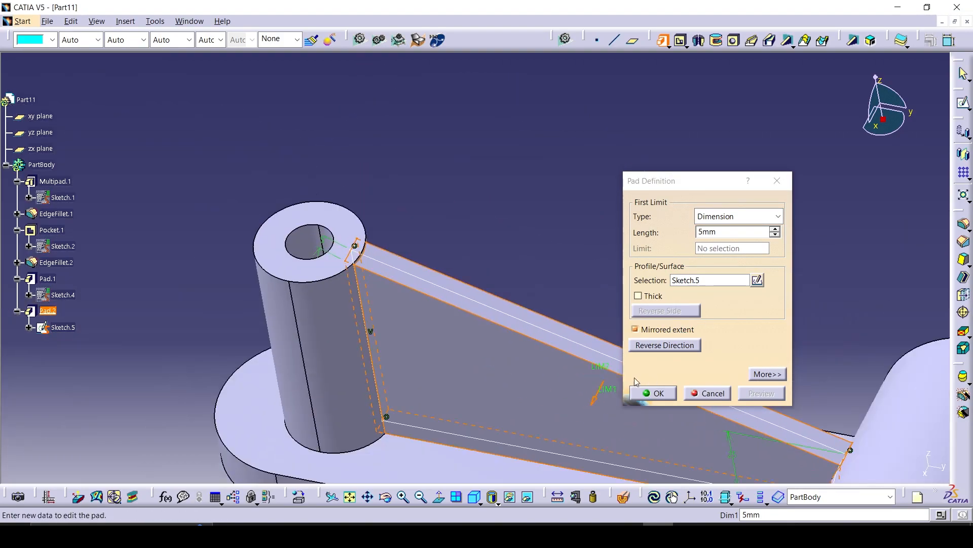
left_click(651, 393)
middle_click_drag(555, 325, 537, 244)
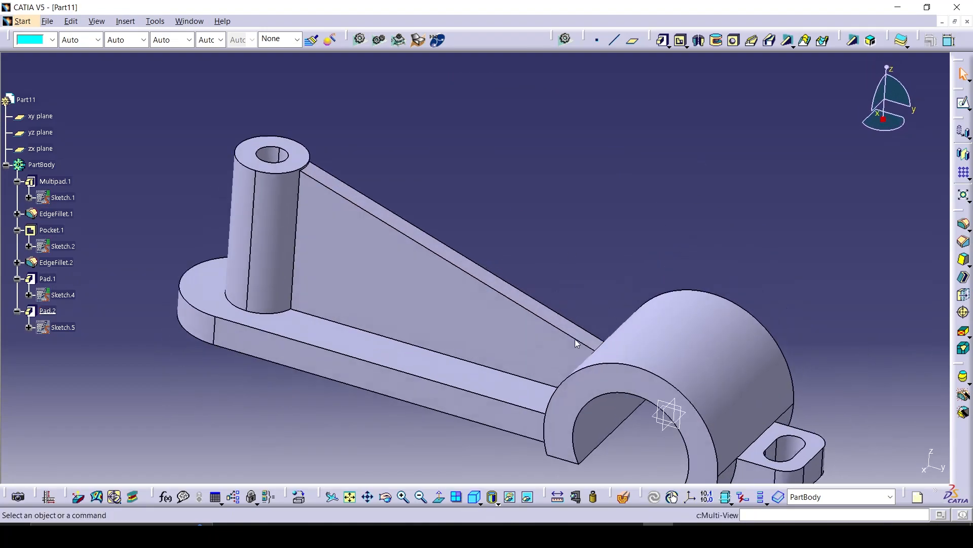